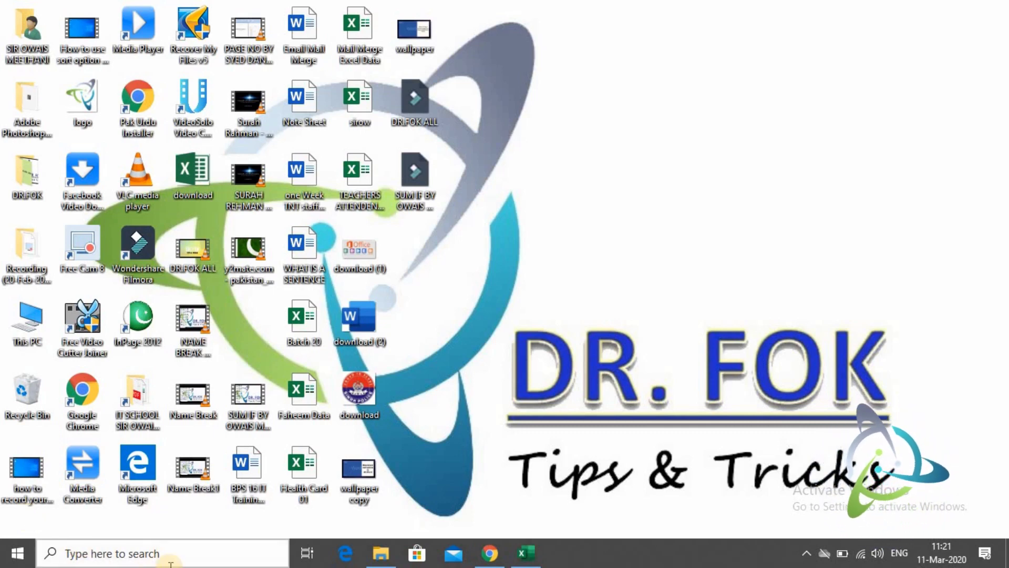
Bring the blank Book1 workbook forward and open its File backstage page
left_click(531, 556)
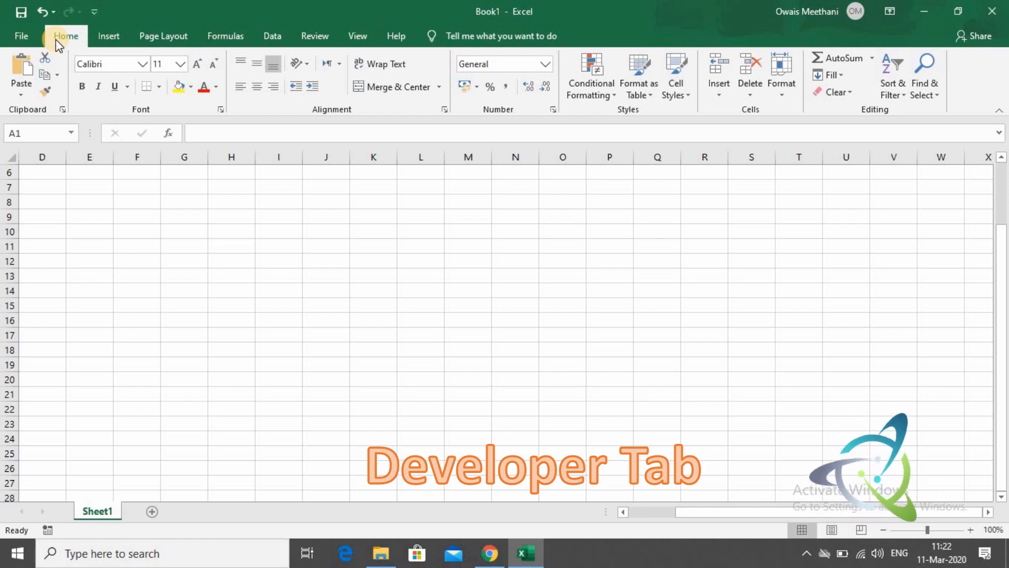
left_click(28, 40)
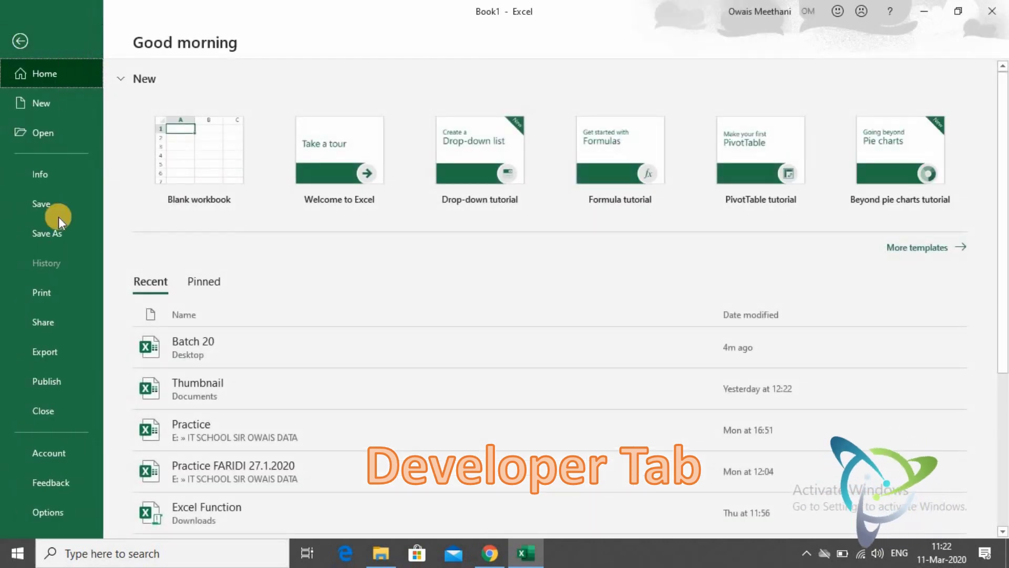
Tick Developer under Main Tabs in Options > Customize Ribbon, then switch to the Developer tab
left_click(77, 506)
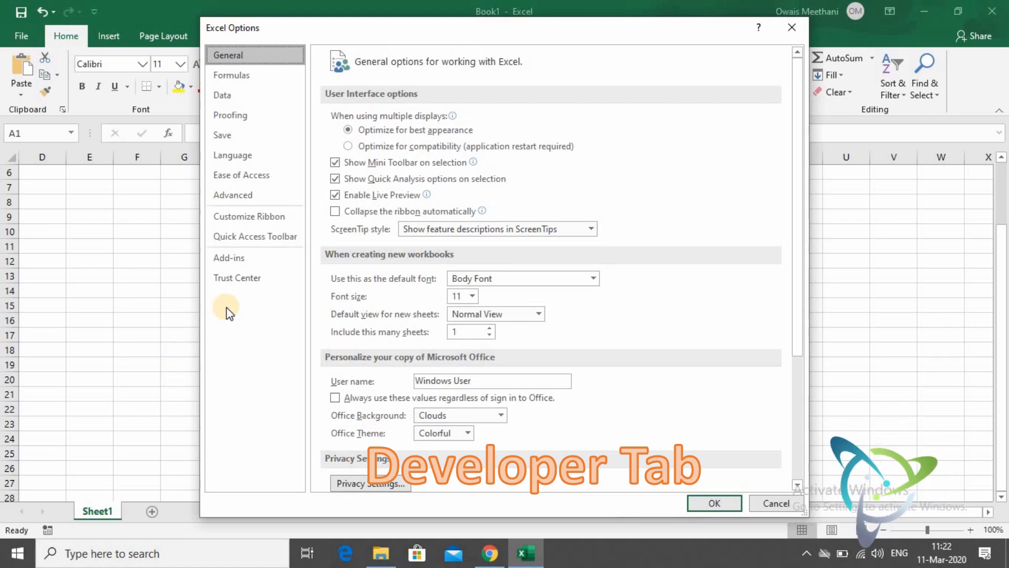
left_click(276, 216)
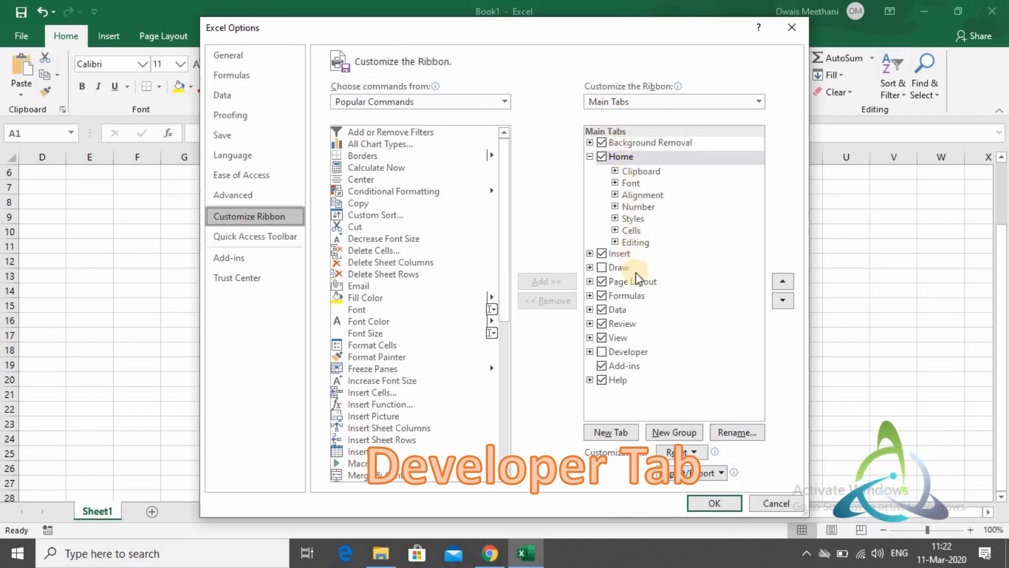
left_click(600, 352)
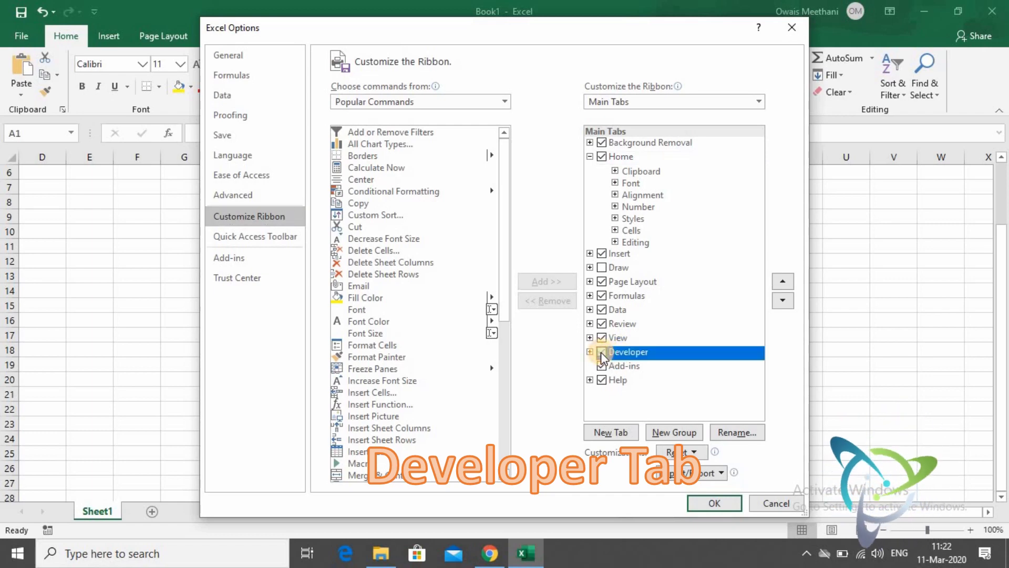
left_click(699, 503)
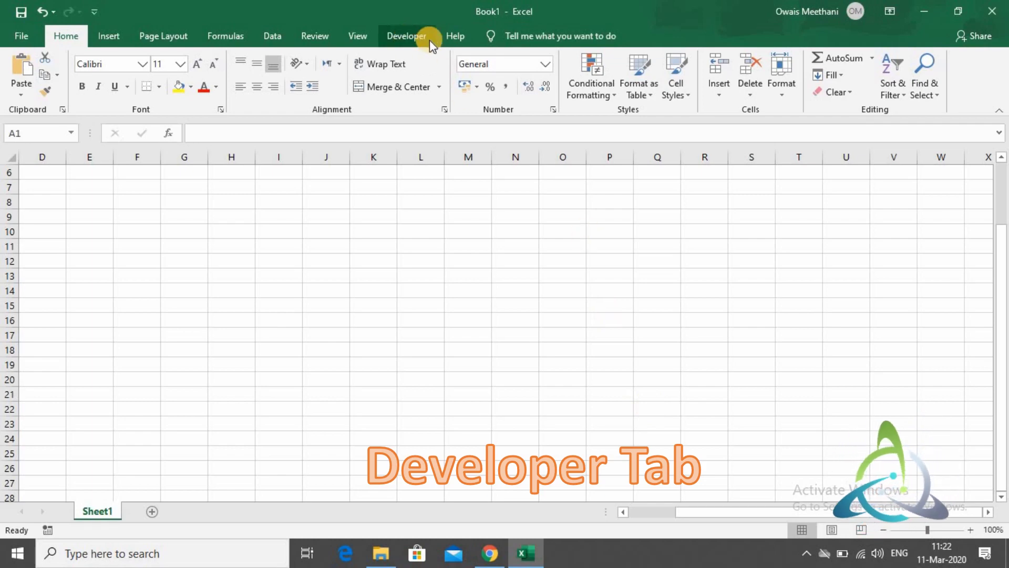
left_click(405, 43)
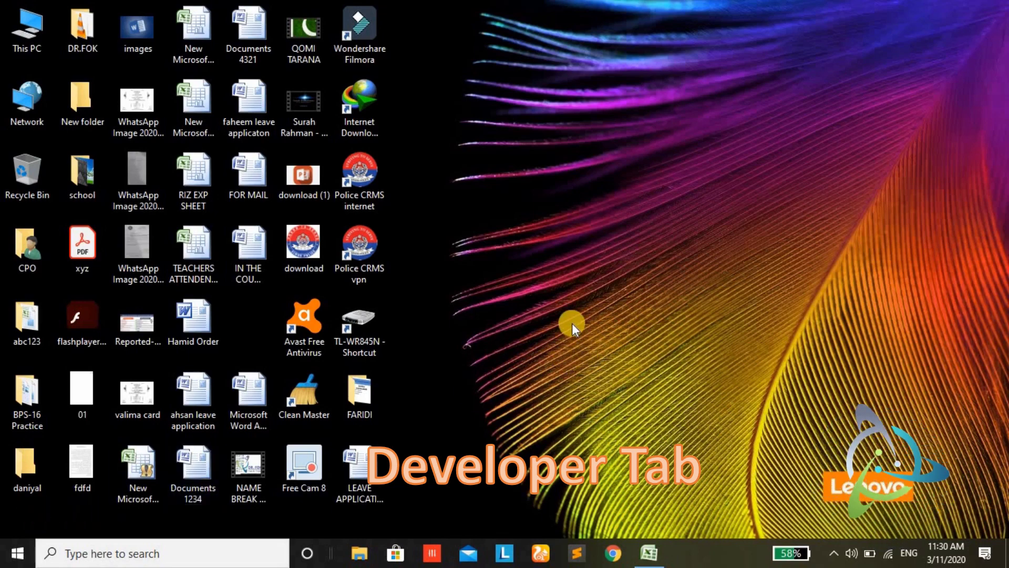
In the older Excel workbook, enable 'Show Developer tab in the Ribbon' under Excel Options > Popular
left_click(650, 556)
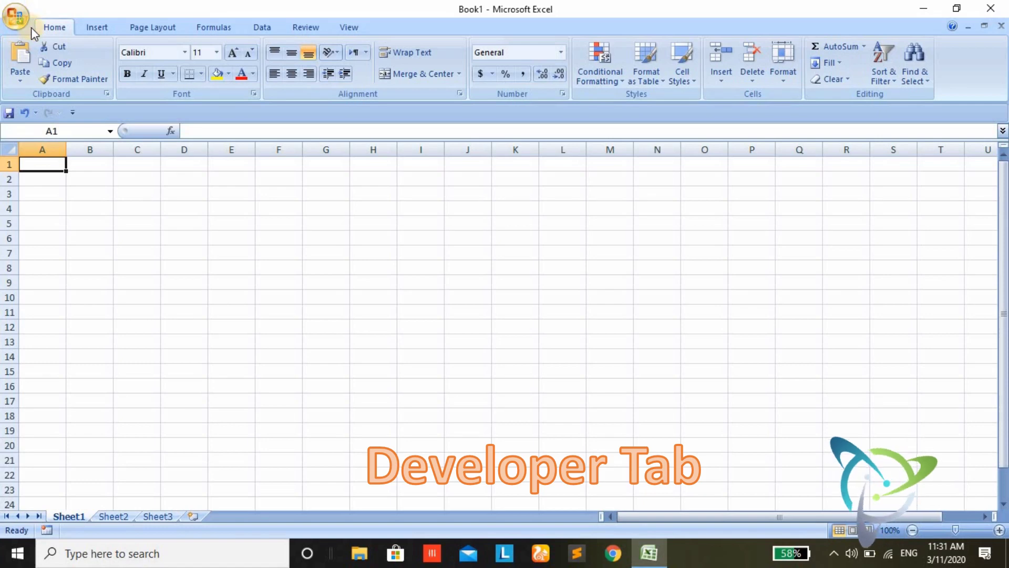
left_click(21, 18)
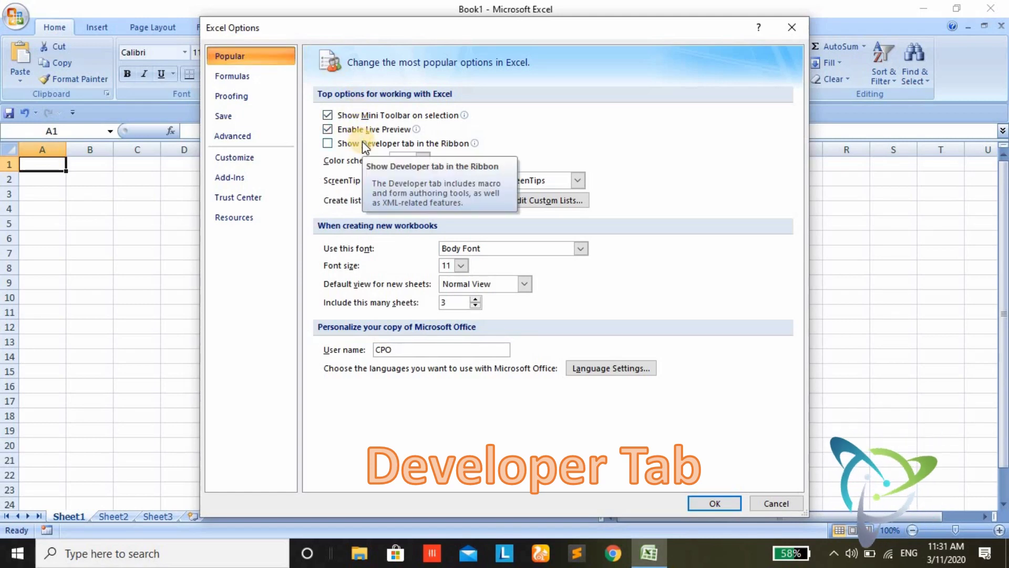
left_click(329, 142)
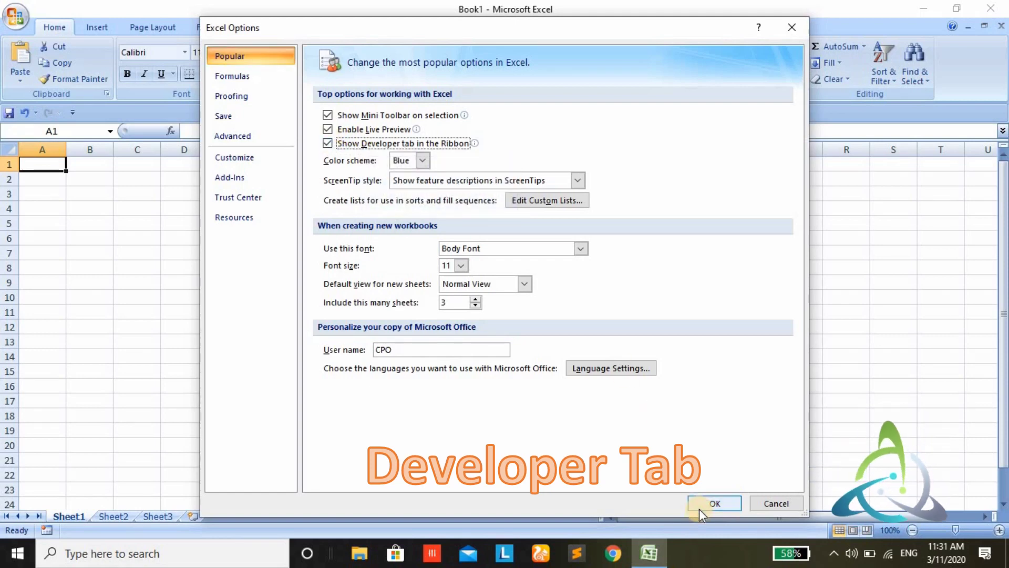
left_click(714, 503)
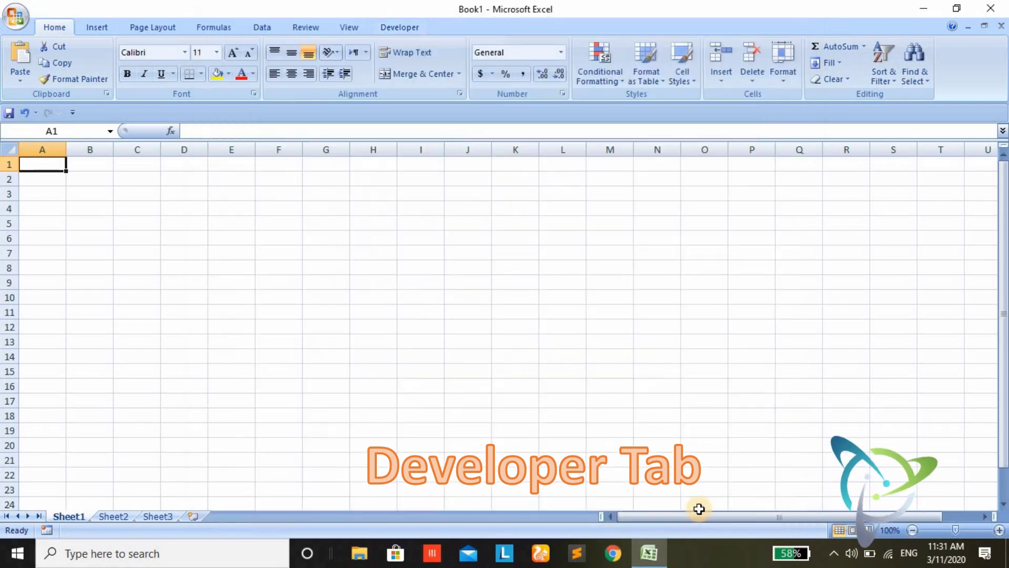
Switch to the Developer tab to show its Code, Add-ins, Controls and XML groups
left_click(403, 27)
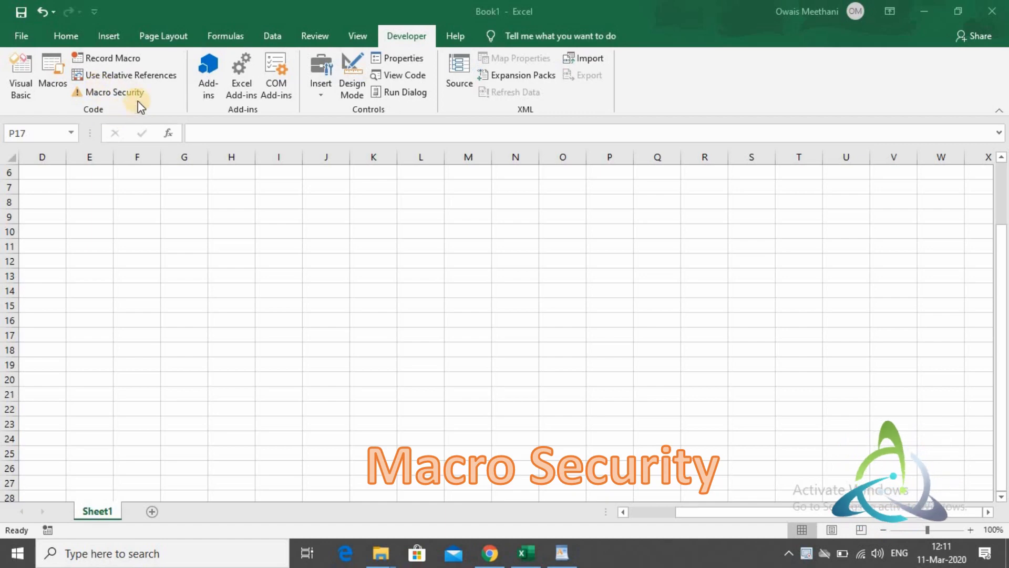
Open Macro Security from the Code group to reach Trust Center > Macro Settings
left_click(109, 92)
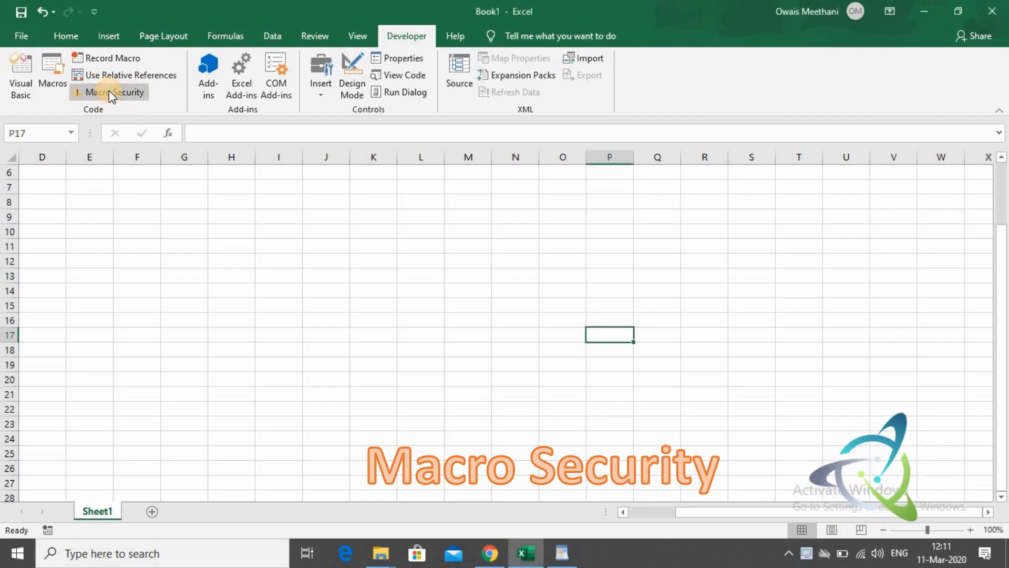
left_click(110, 92)
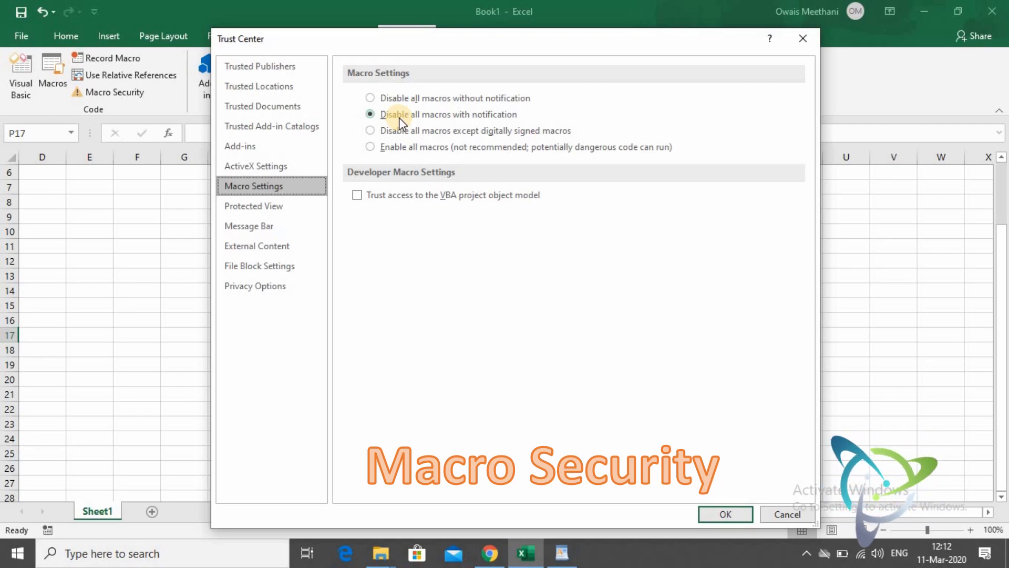
Keep 'Disable all macros with notification' selected in Macro Settings and confirm with OK
left_click(383, 151)
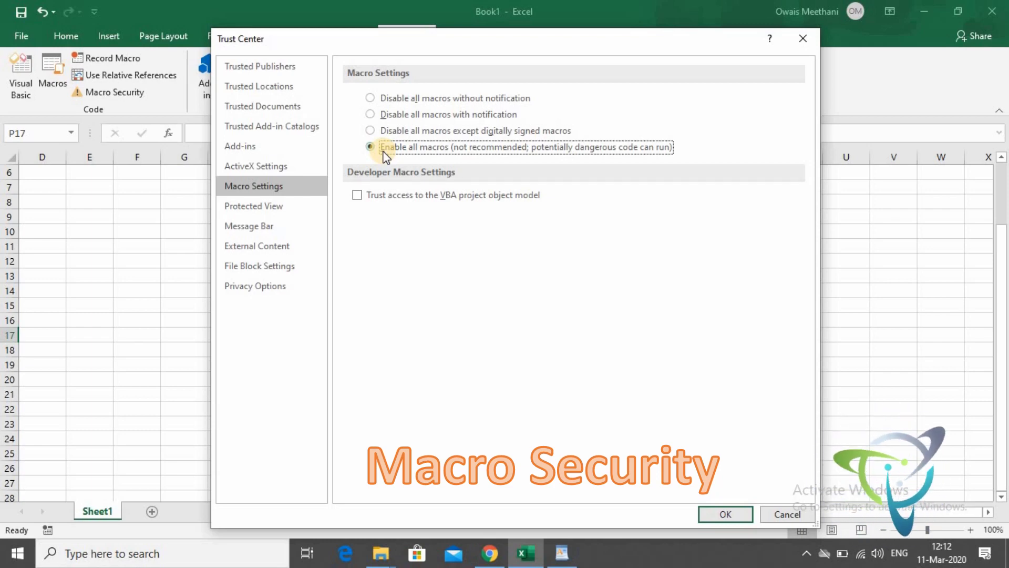
left_click(388, 113)
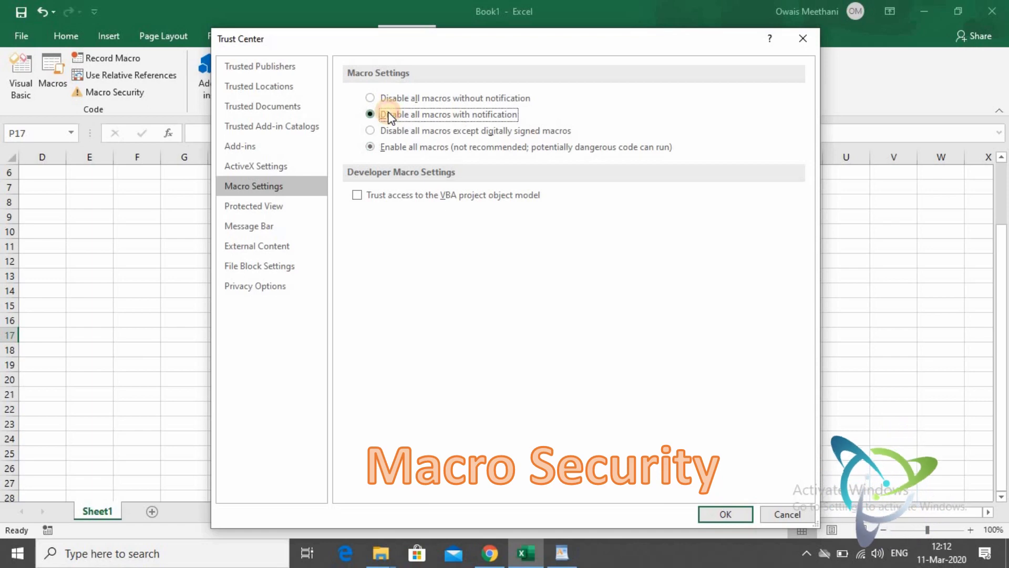
left_click(702, 512)
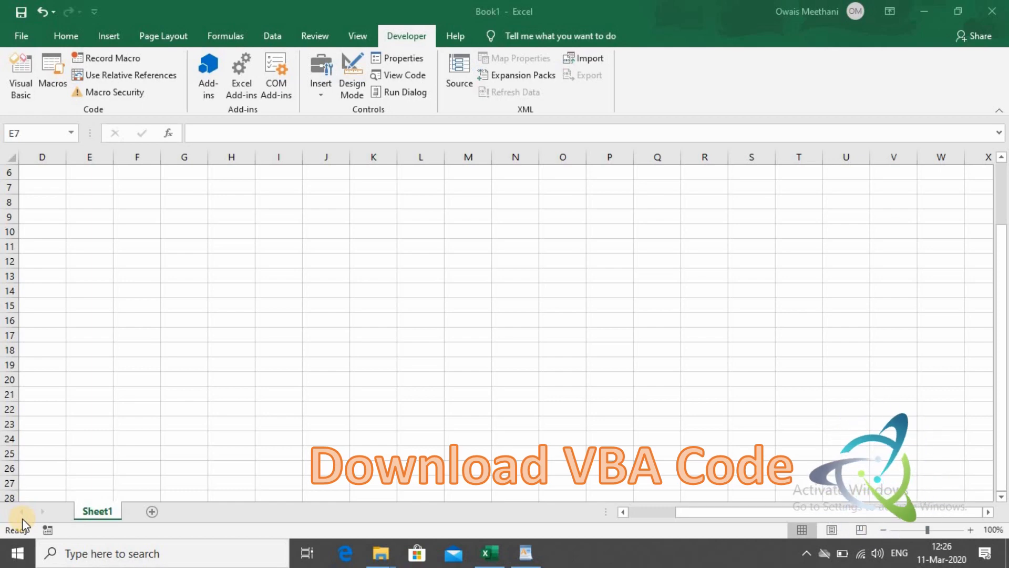
Paste the Google Drive sharing link for the VBA code into cell E7
left_click(158, 199)
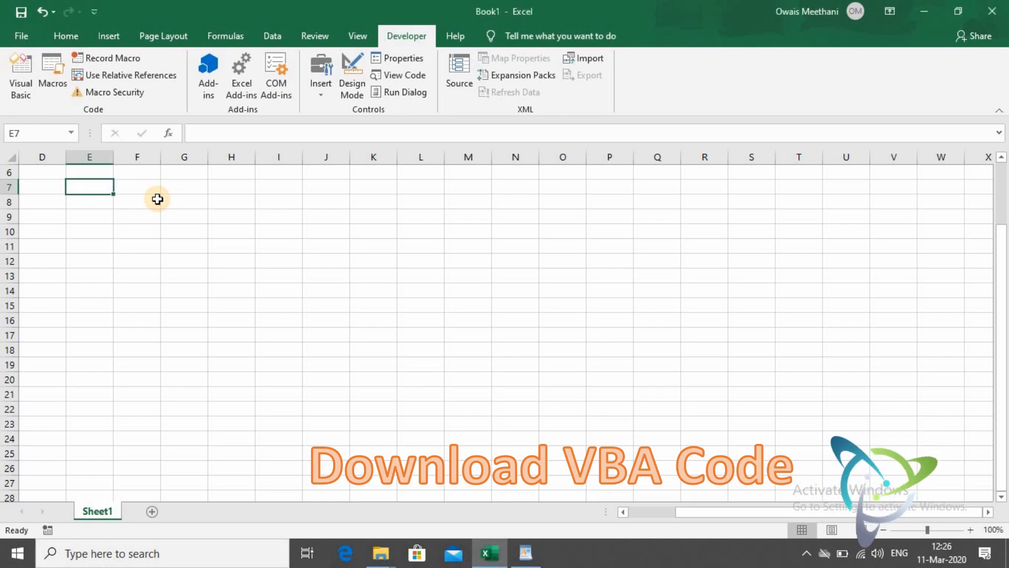
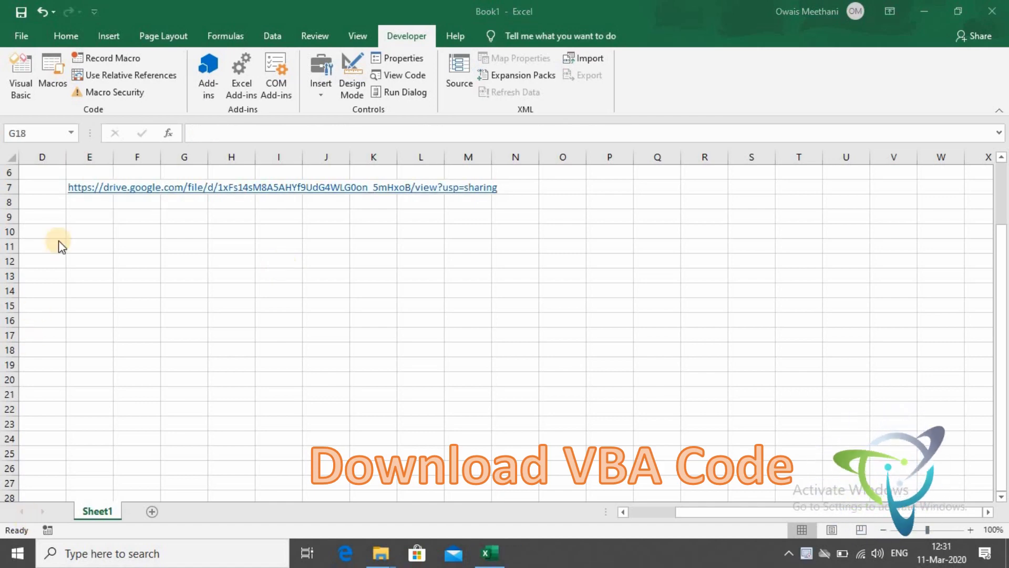
Follow the E7 link, maximize Chrome, and download 'File for Amount in Words.rtf' from Drive
left_click(96, 190)
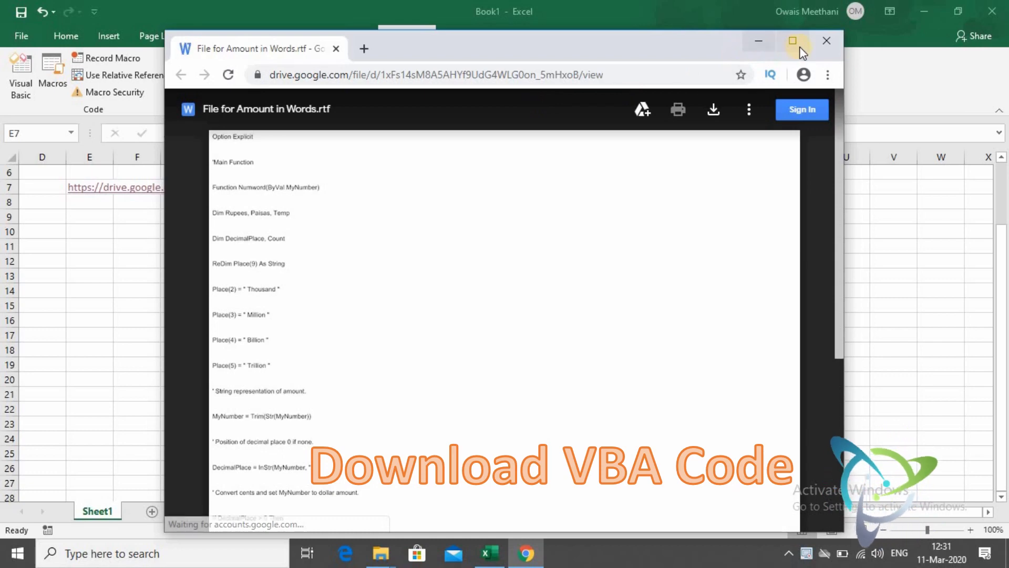
left_click(795, 42)
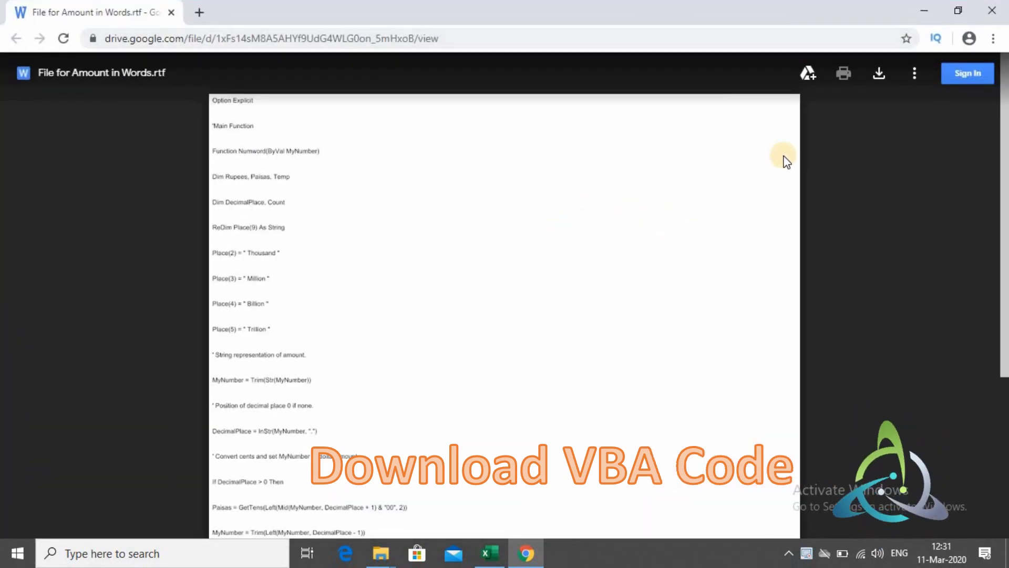
left_click(876, 79)
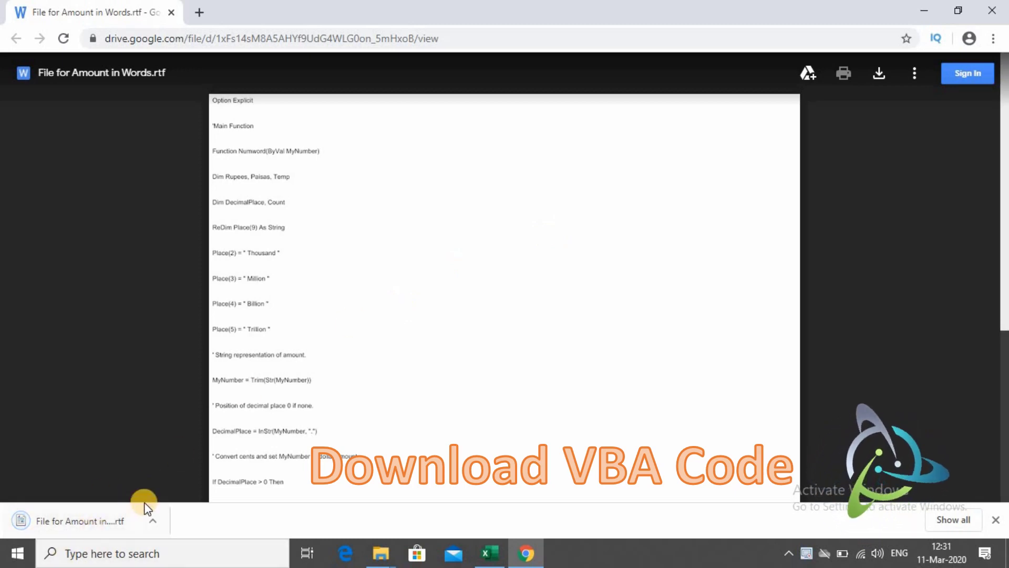
Open the downloaded 'File for Amount in Words' in WordPad and maximize the window
left_click(119, 518)
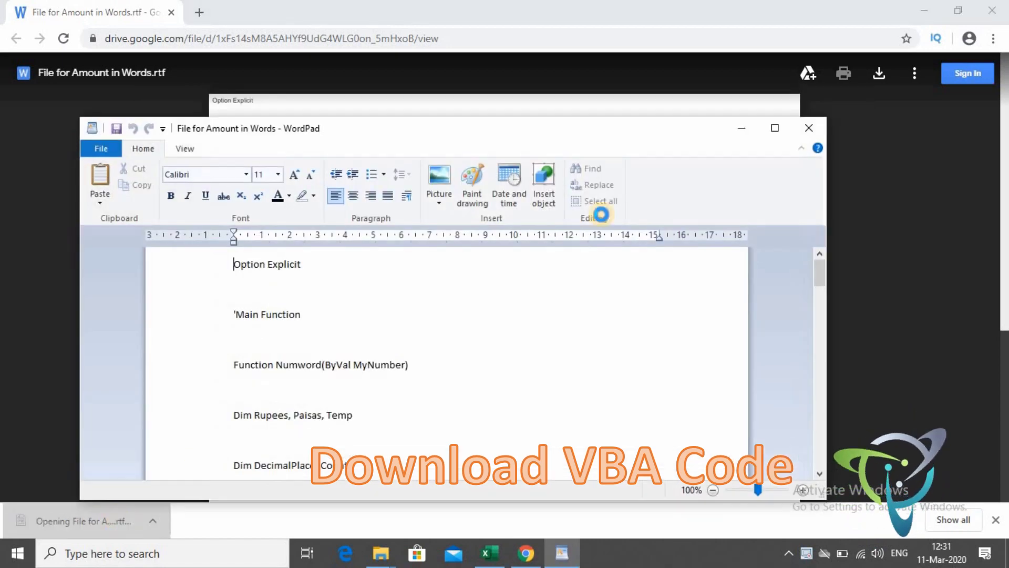
left_click(776, 129)
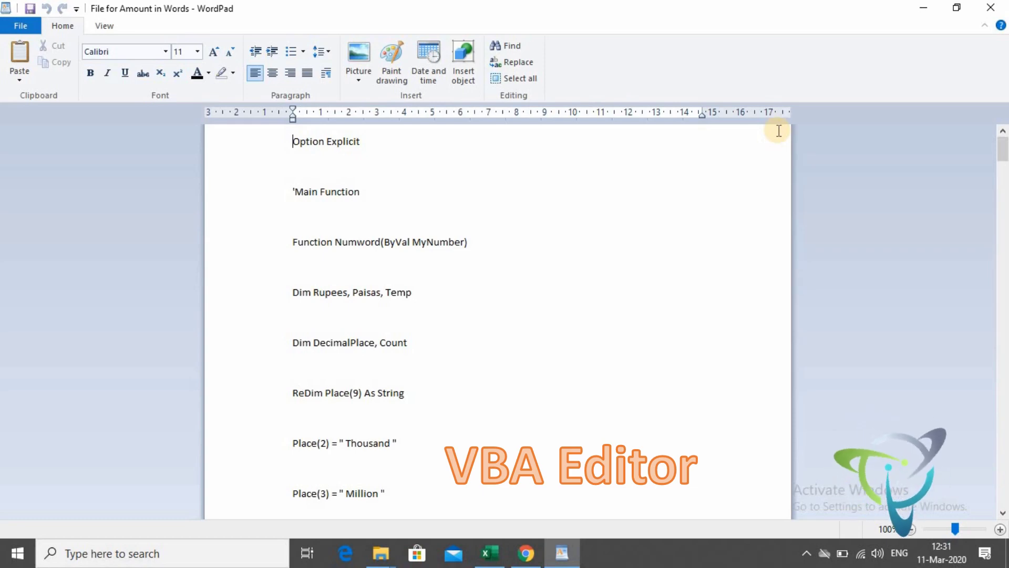
Switch back to Book1, select an empty cell, and open the Visual Basic editor
key("alt+Tab")
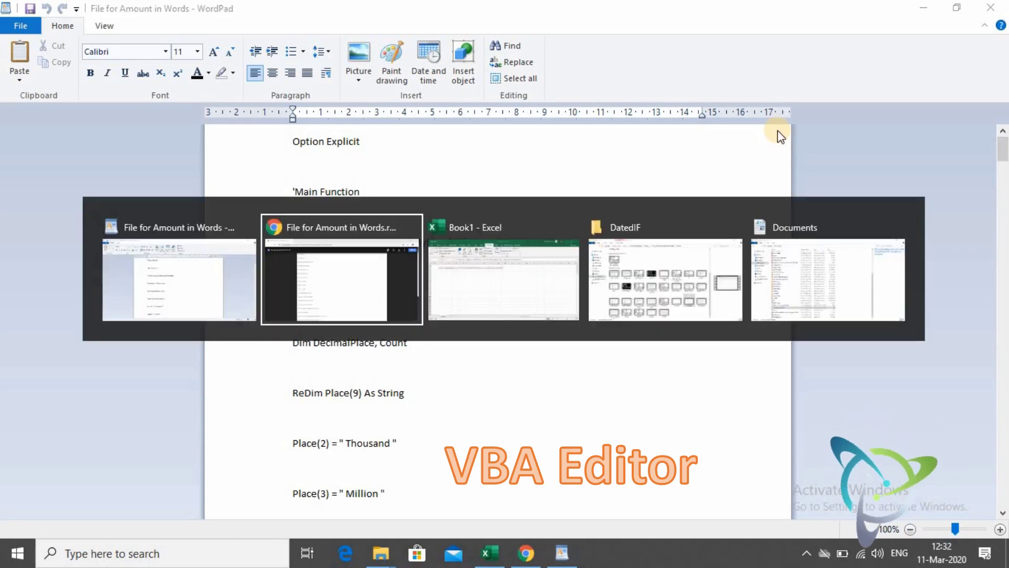
key("alt+Tab")
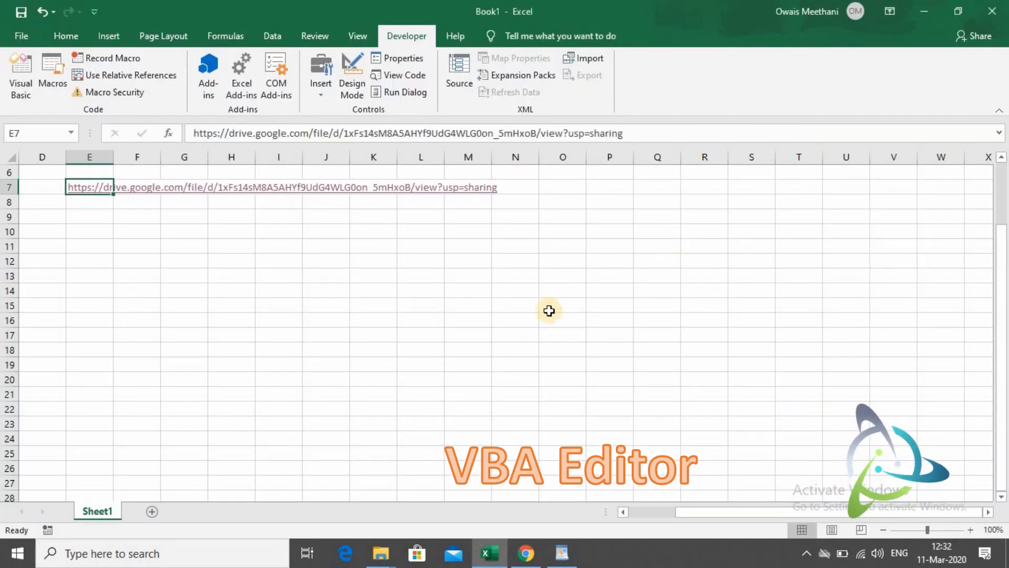
left_click(549, 312)
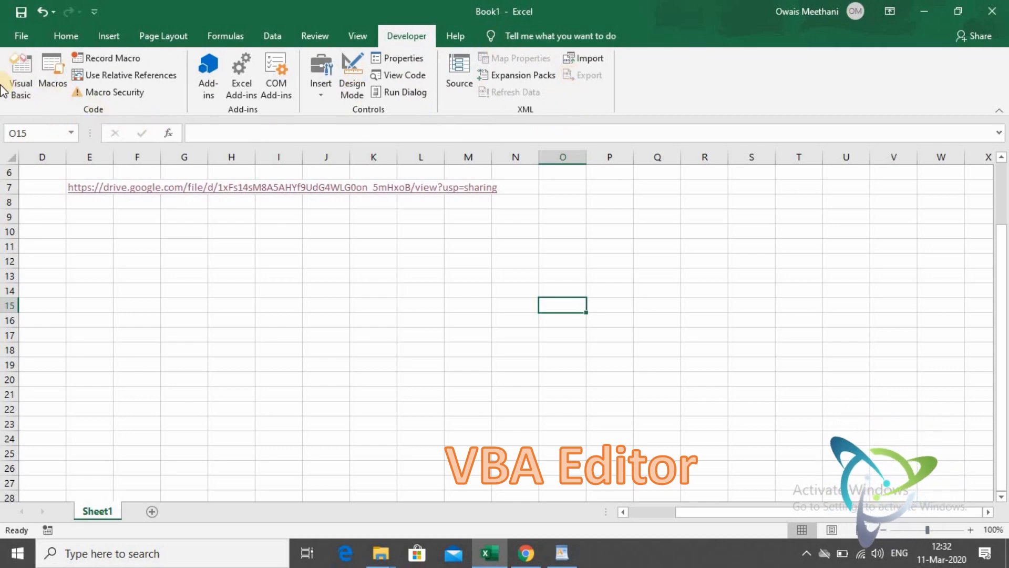
left_click(29, 78)
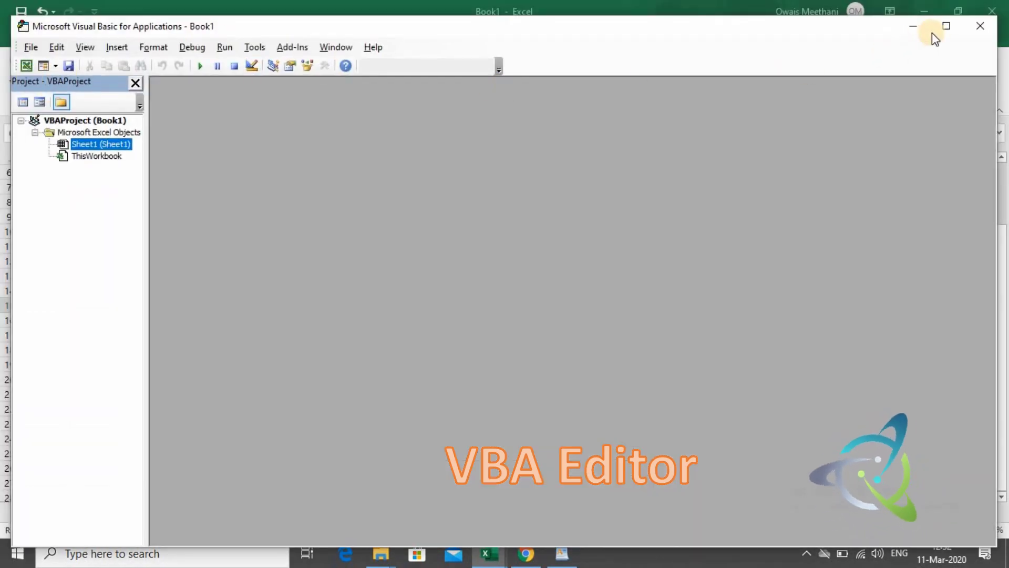
Maximize the VBA editor and insert a new Module1 into Book1's project
left_click(945, 27)
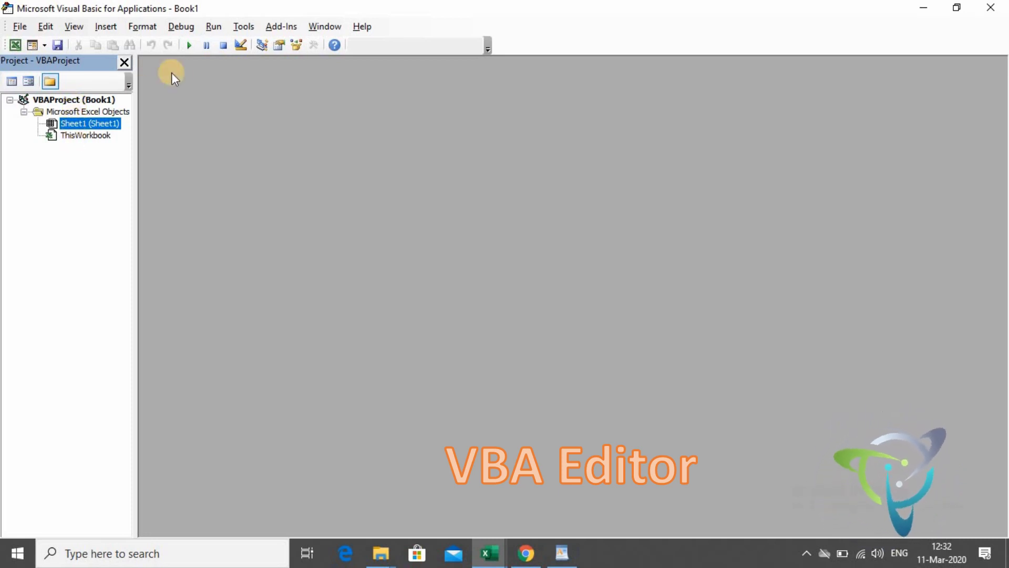
left_click(105, 27)
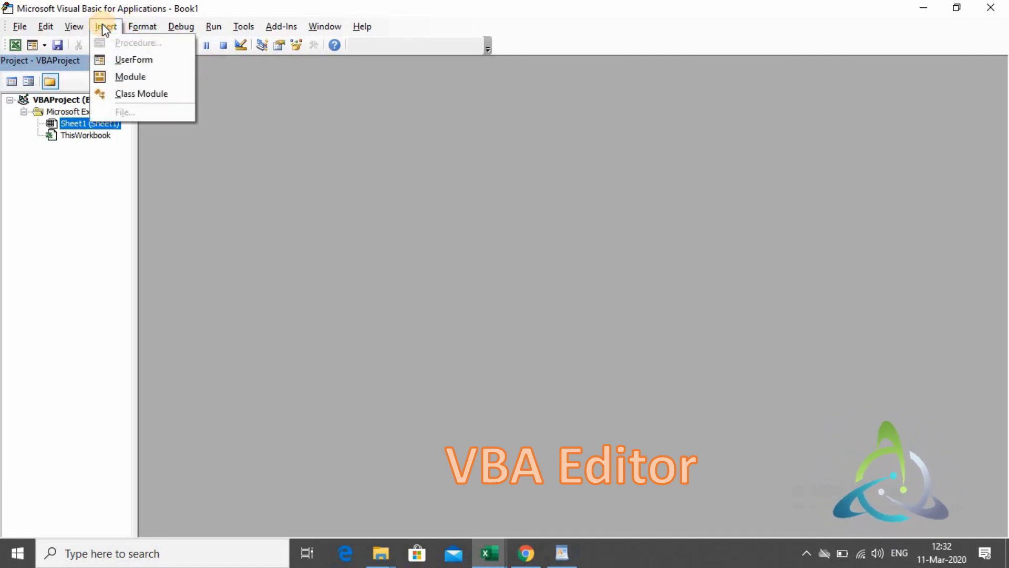
left_click(121, 78)
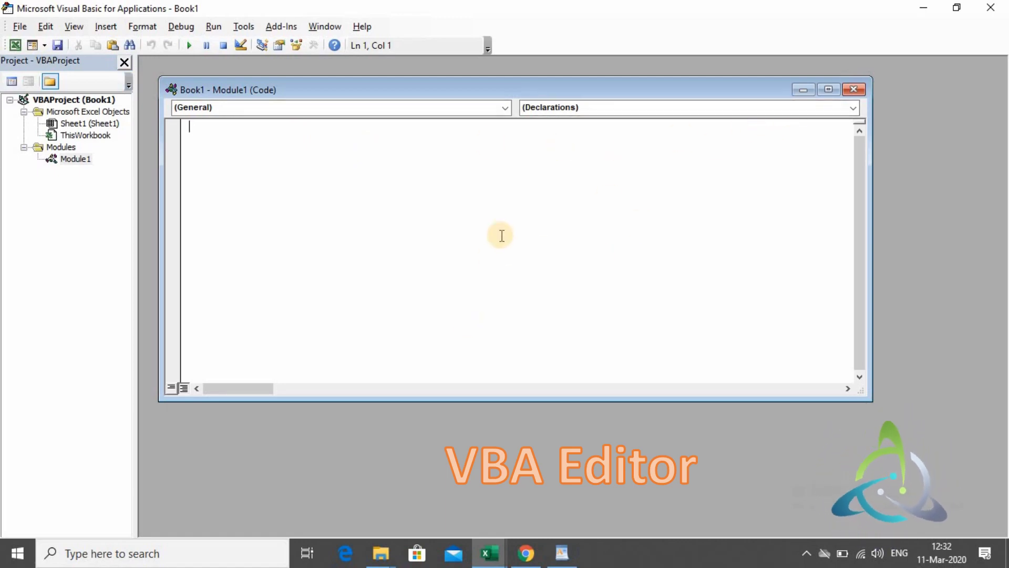
key("alt+Tab")
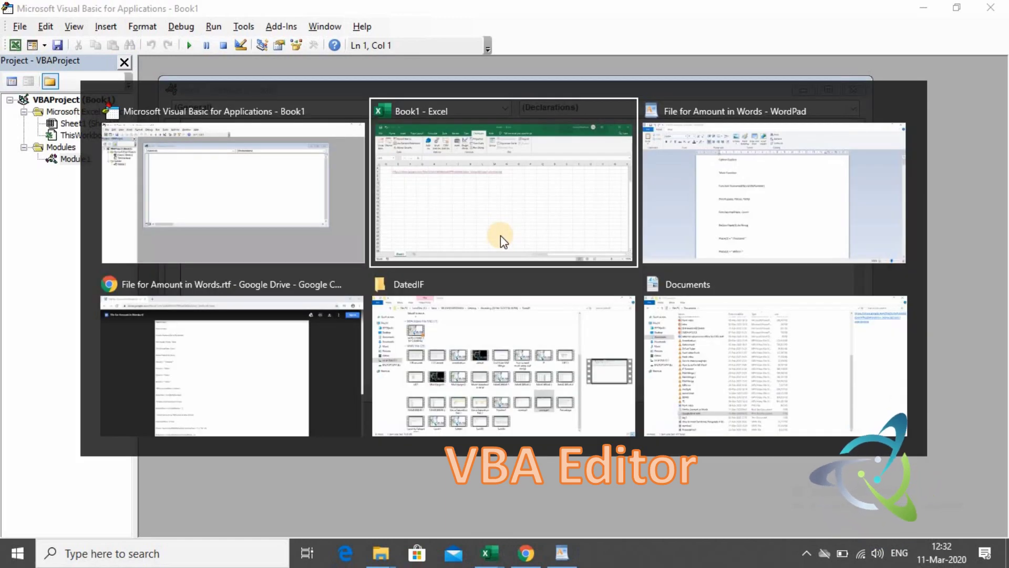
Copy all the amount-in-words code from WordPad and paste it into Module1
key("alt+Tab")
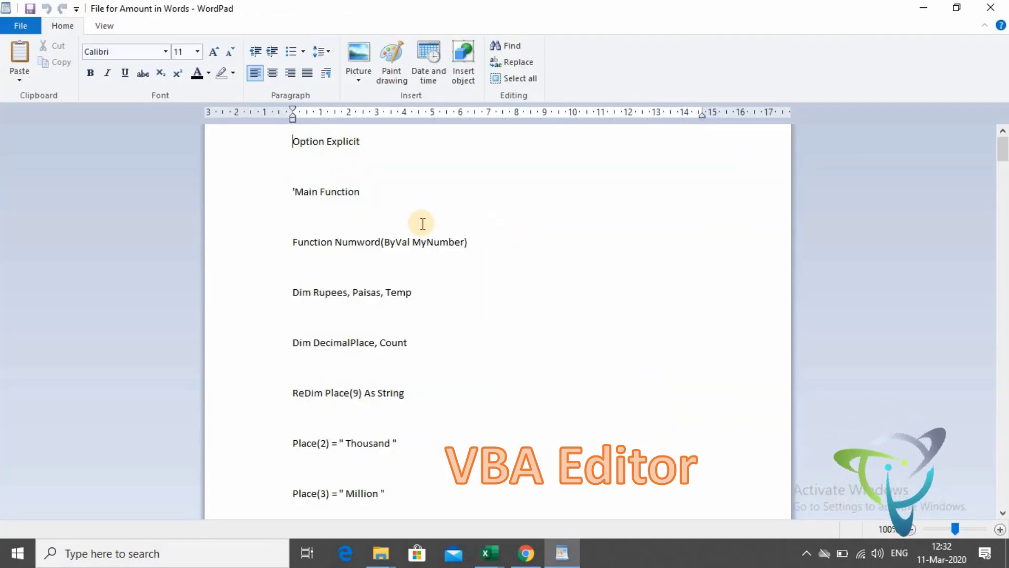
key("ctrl+a")
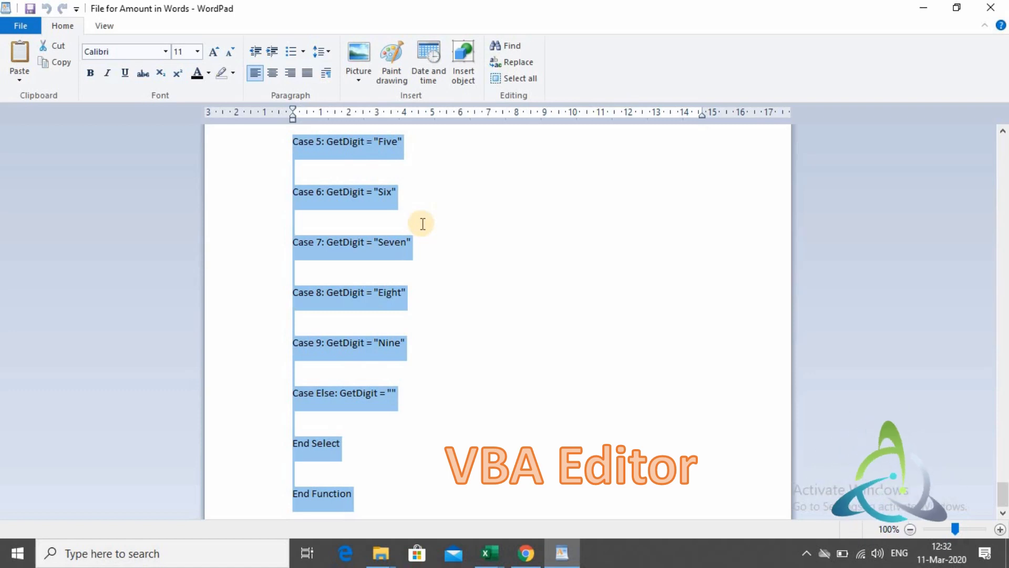
key("alt+Tab")
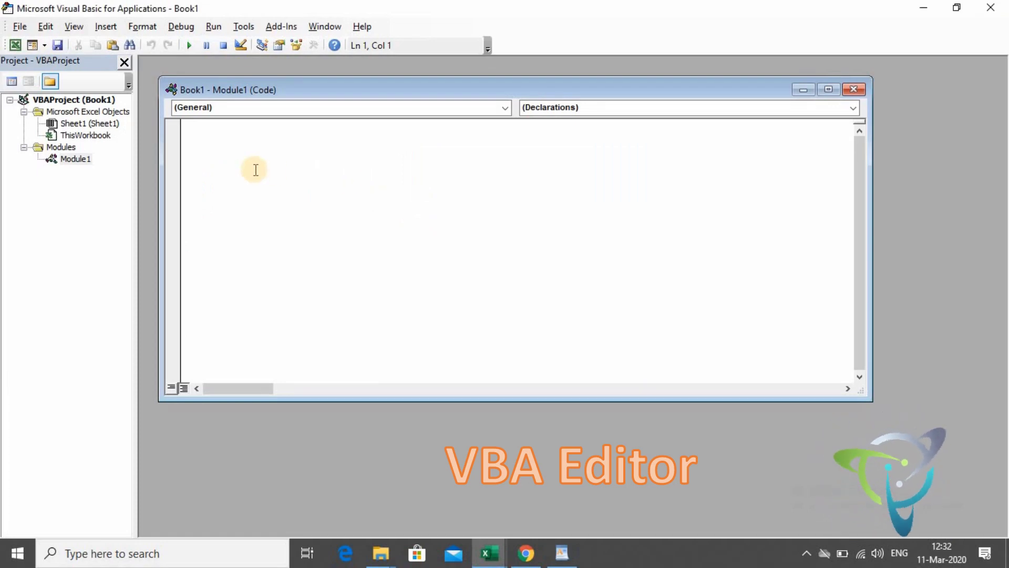
key("ctrl+v")
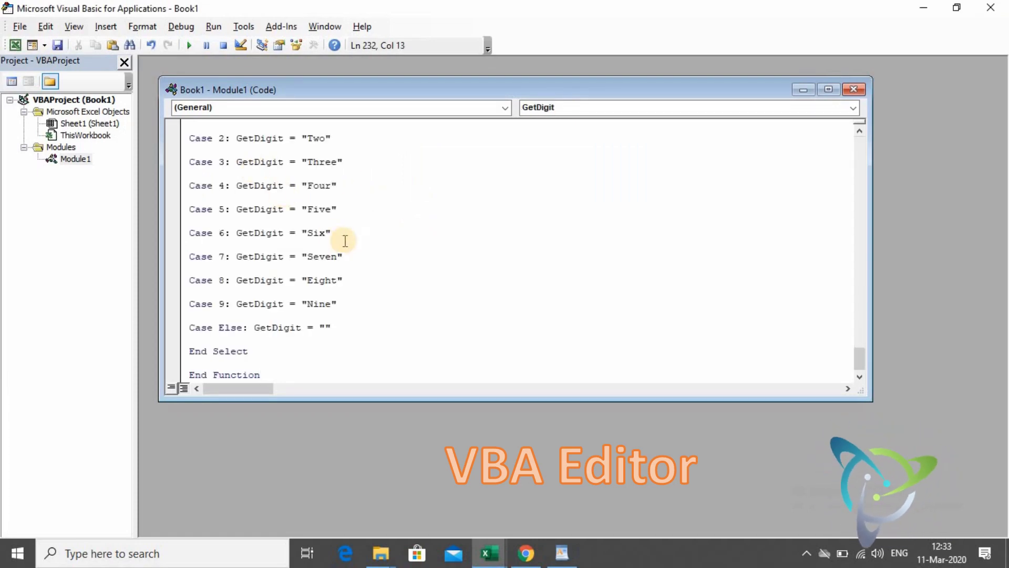
key("Up")
key("Up")
key("Up")
key("Up")
key("Up")
key("Up")
key("Up")
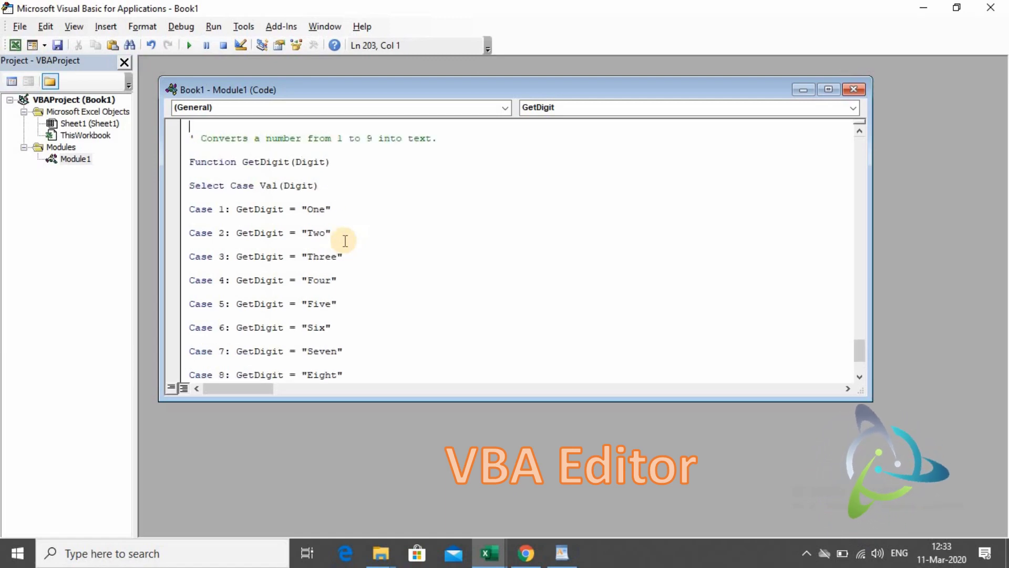
key("Up")
key("Up")
key("Up")
key("Up")
key("Up")
key("Up")
key("Up")
key("Up")
key("Up")
key("Up")
key("Up")
key("Up")
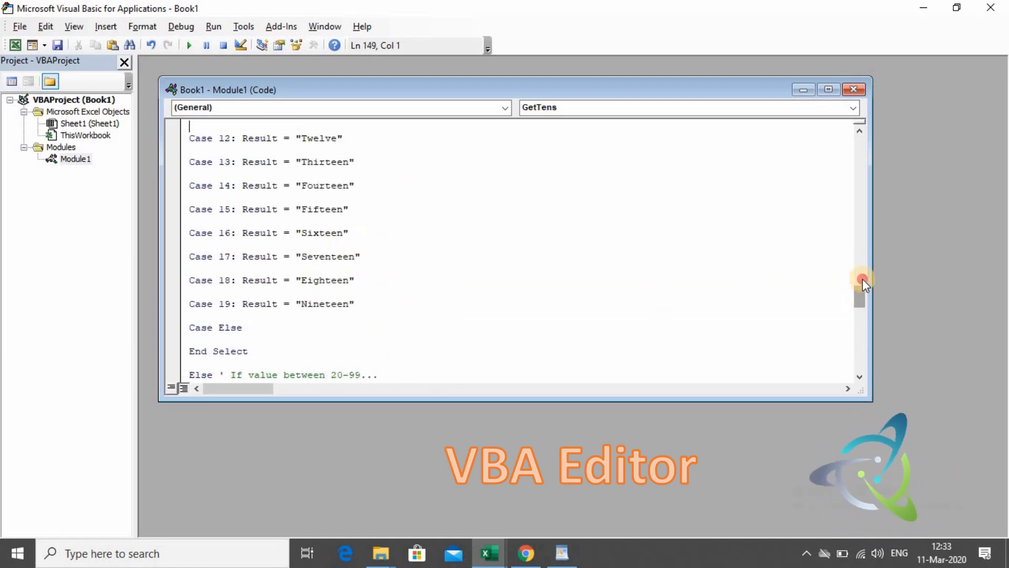
left_click(858, 199)
left_click_drag(857, 196, 853, 145)
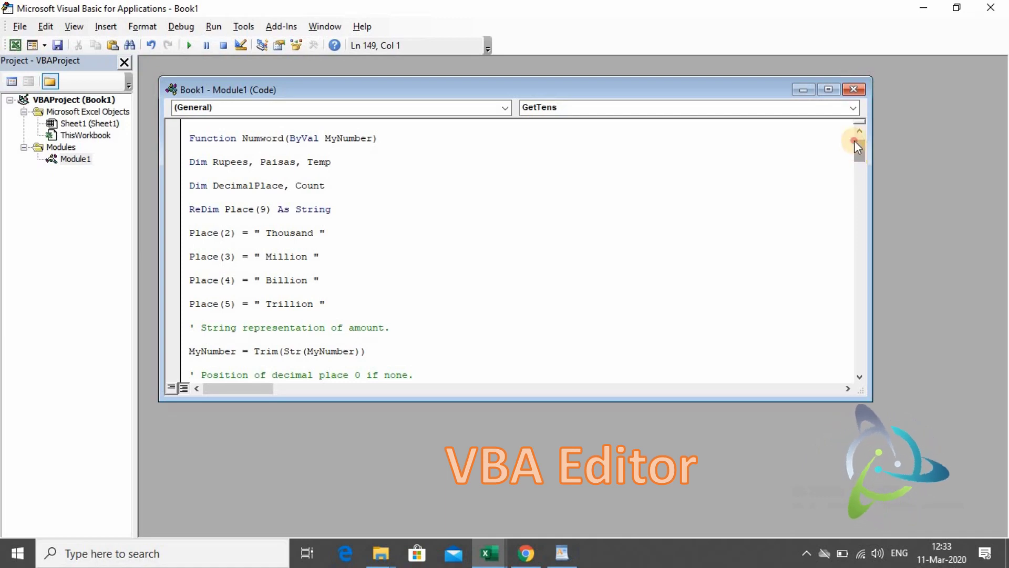
left_click_drag(854, 140, 855, 125)
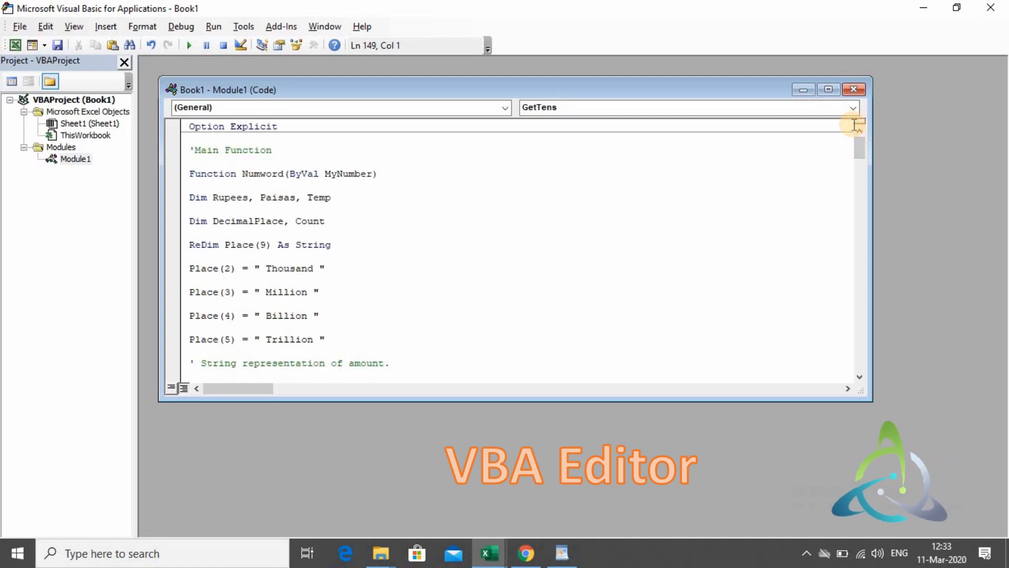
left_click(246, 197)
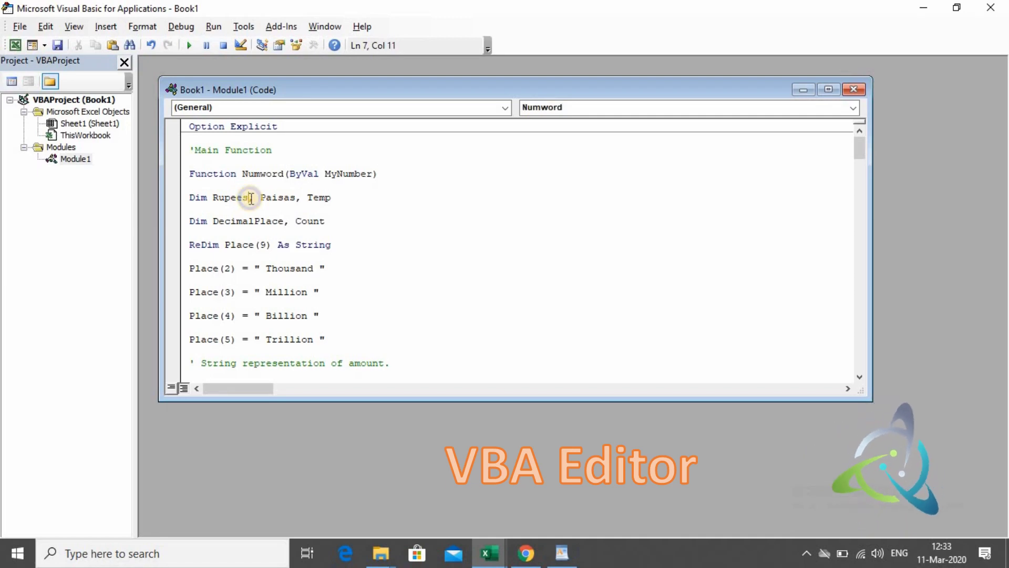
right_click(224, 194)
left_click(402, 177)
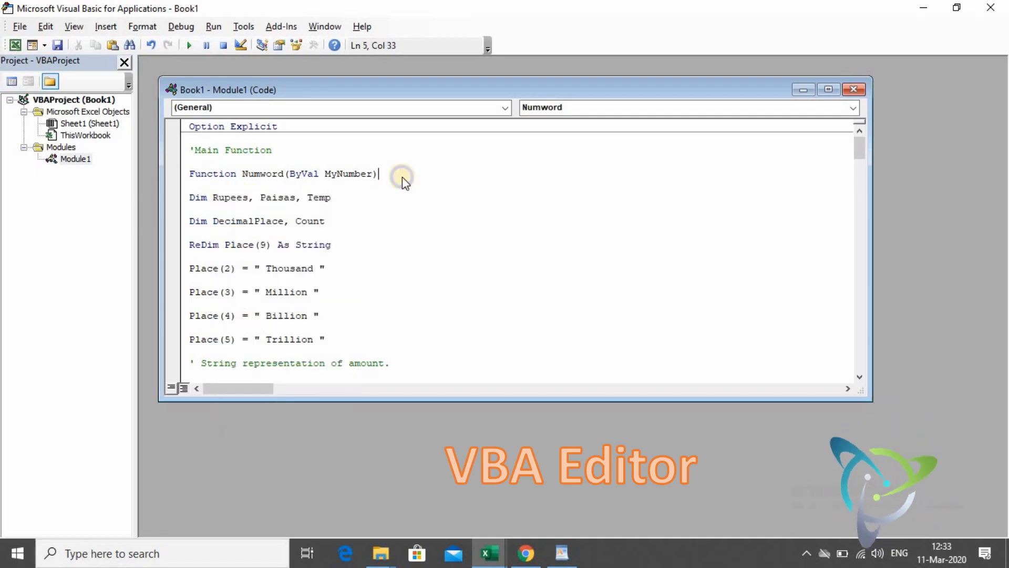
right_click(402, 176)
left_click(301, 197)
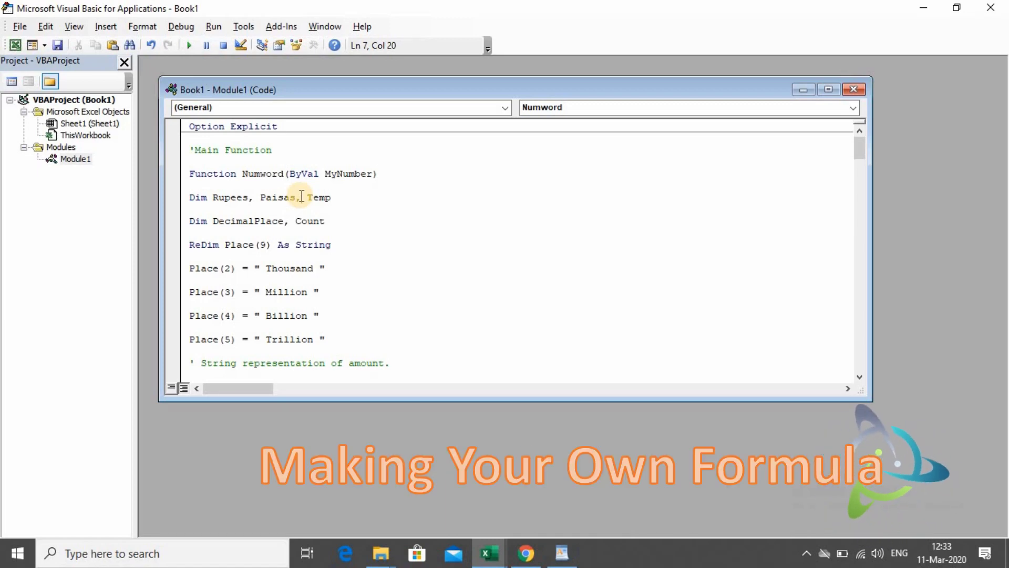
key("ctrl+r")
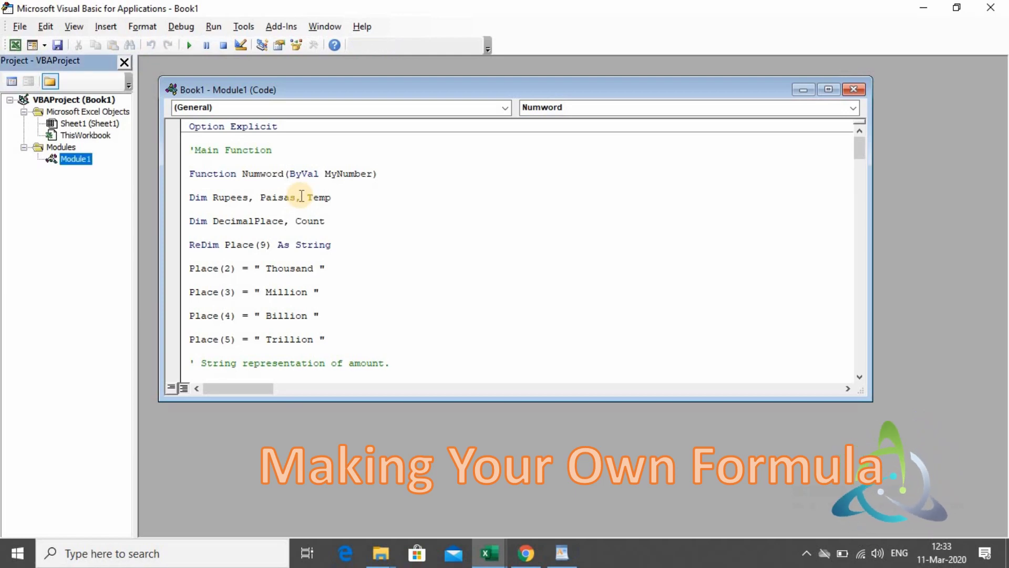
left_click(428, 196)
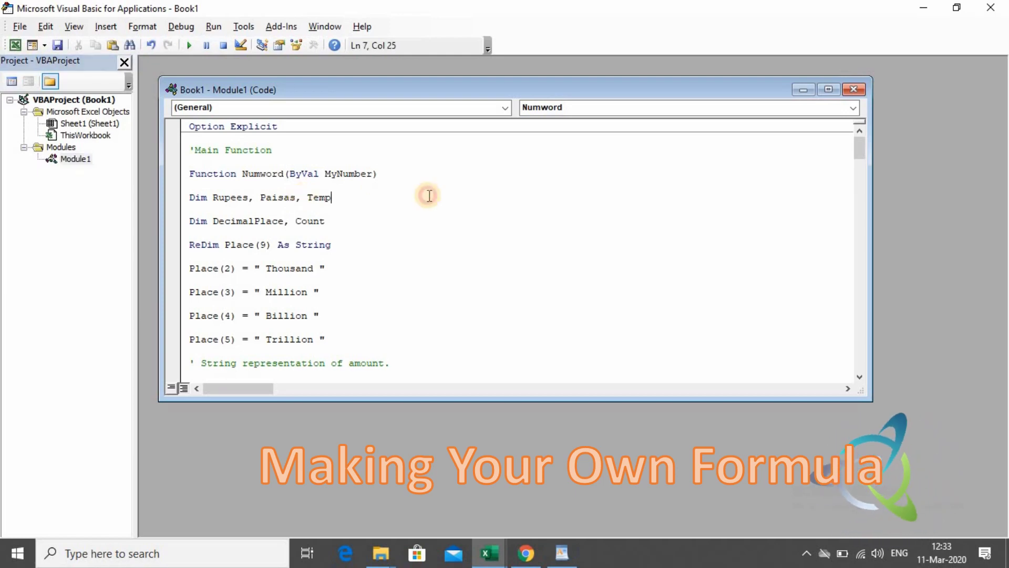
Replace all 12 occurrences of 'Rupee' with 'Dollar' in the module code
key("ctrl+f")
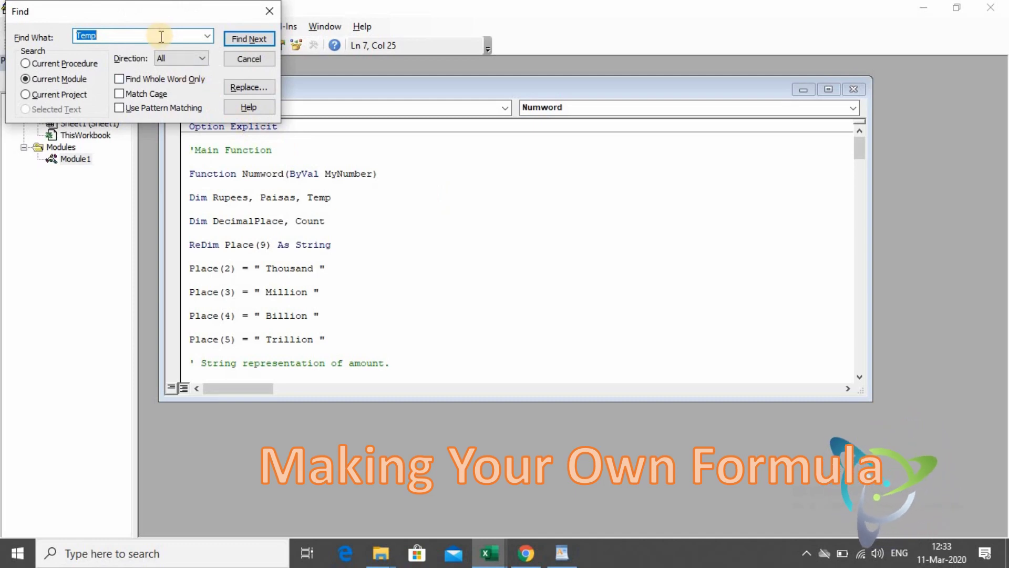
type("Rupee")
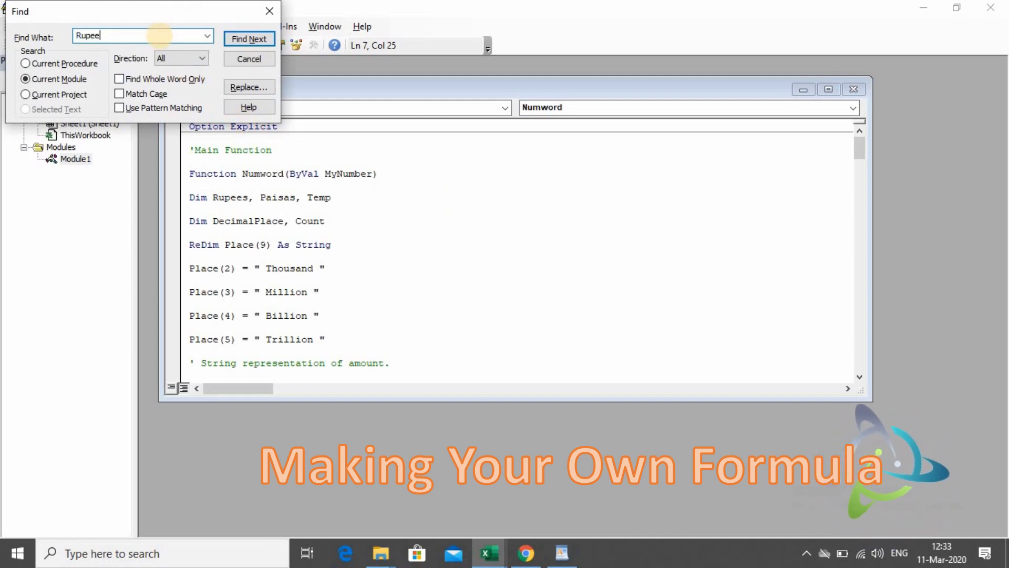
left_click(238, 86)
left_click(160, 59)
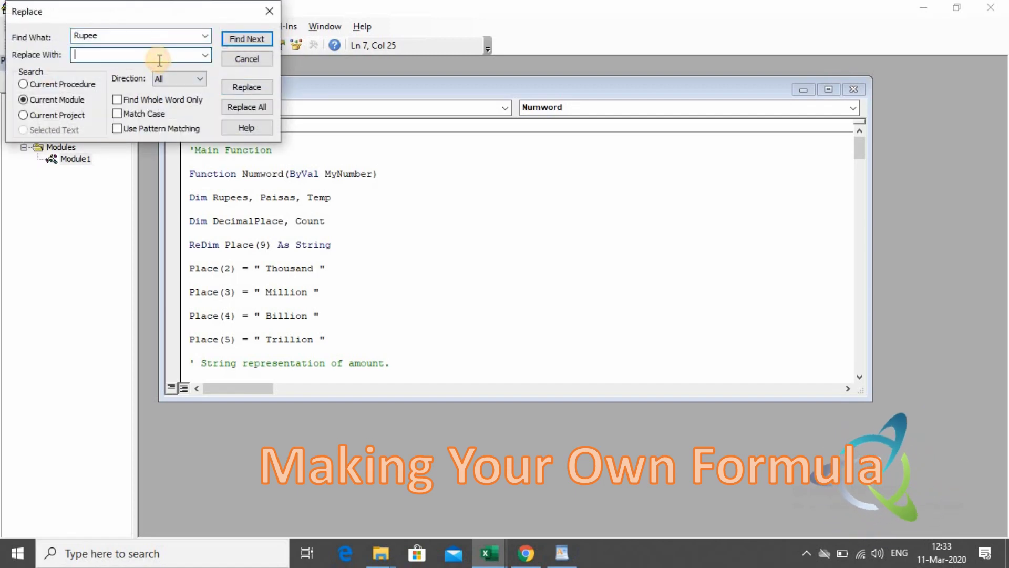
type("D")
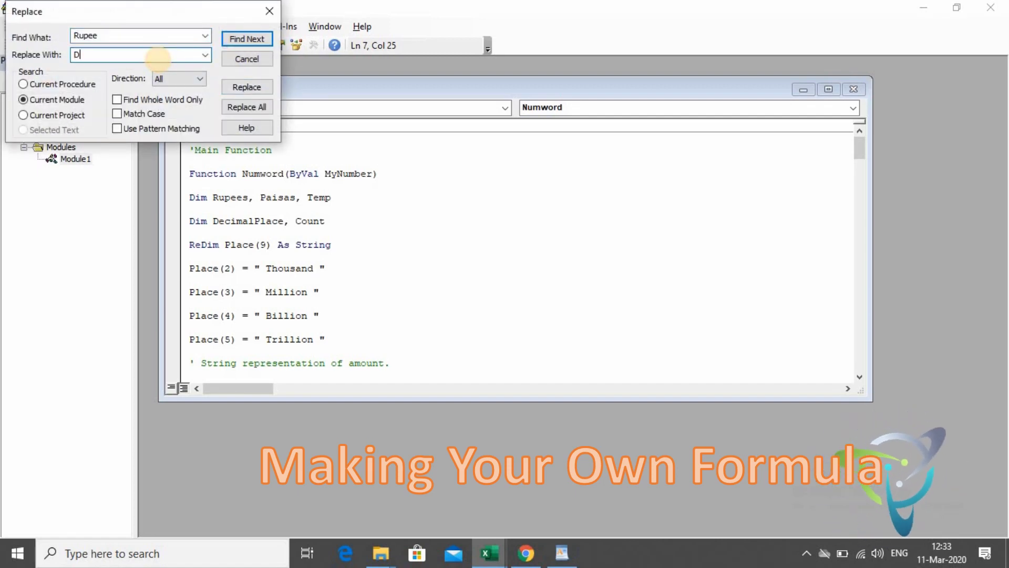
type("ollar")
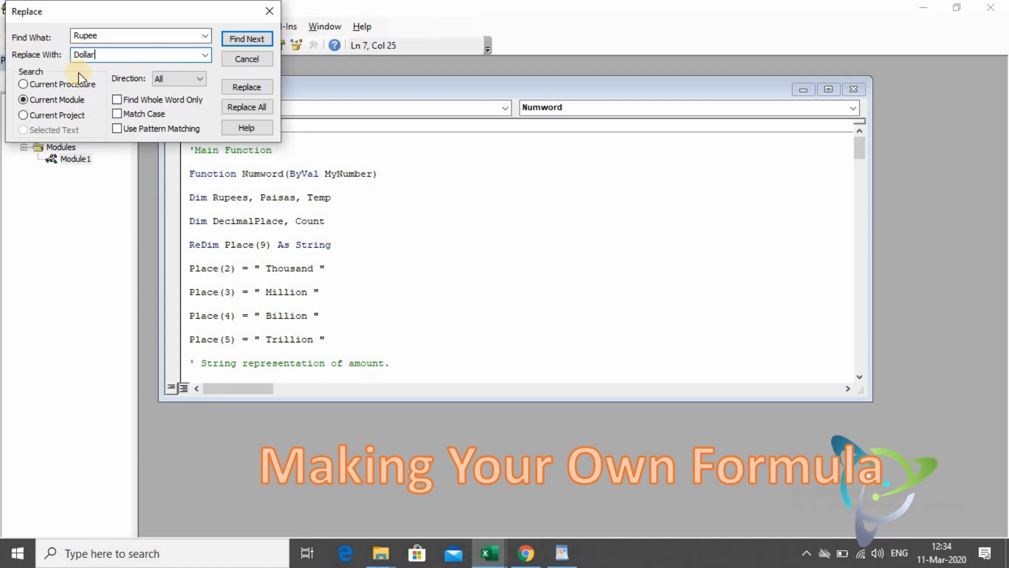
left_click(241, 110)
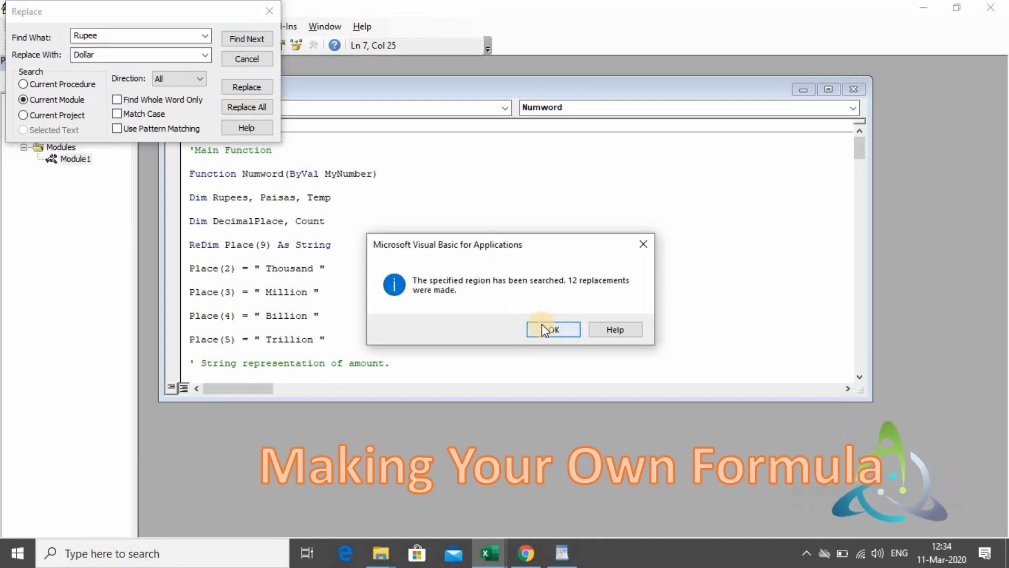
Replace all 11 occurrences of 'Paisa' with 'Cent' in the current module, then close Replace
left_click(544, 329)
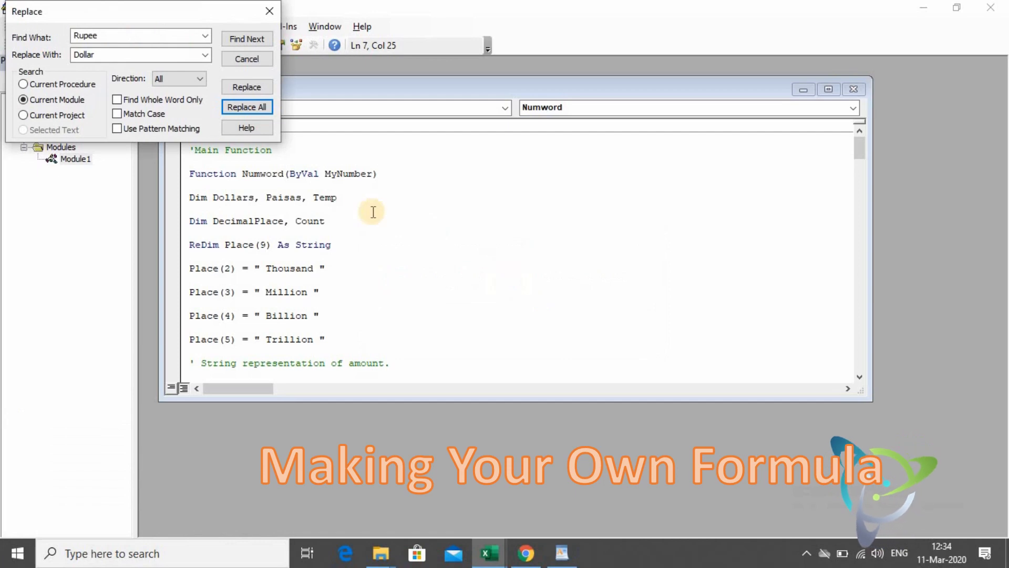
double_click(143, 36)
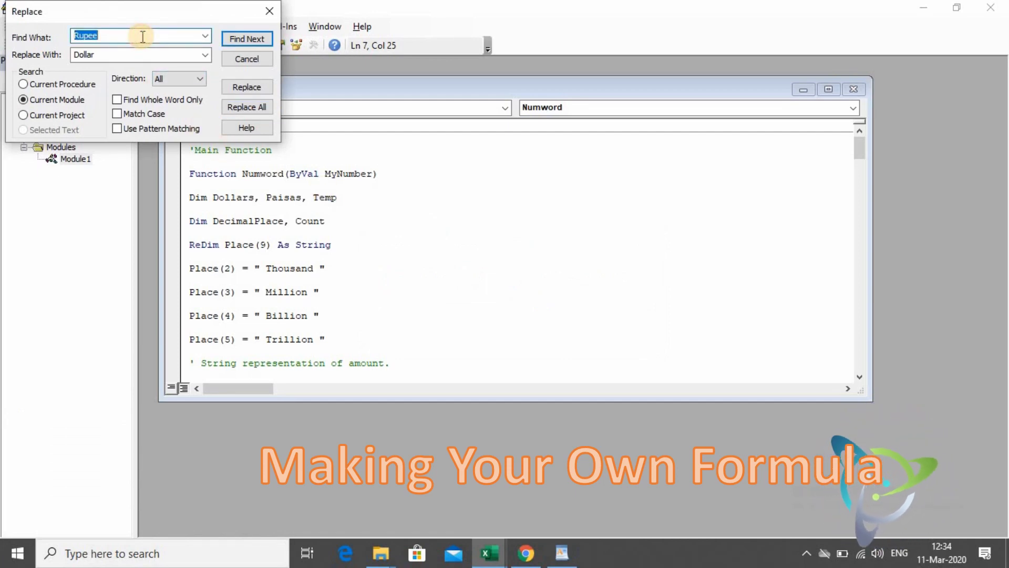
type("Paisa")
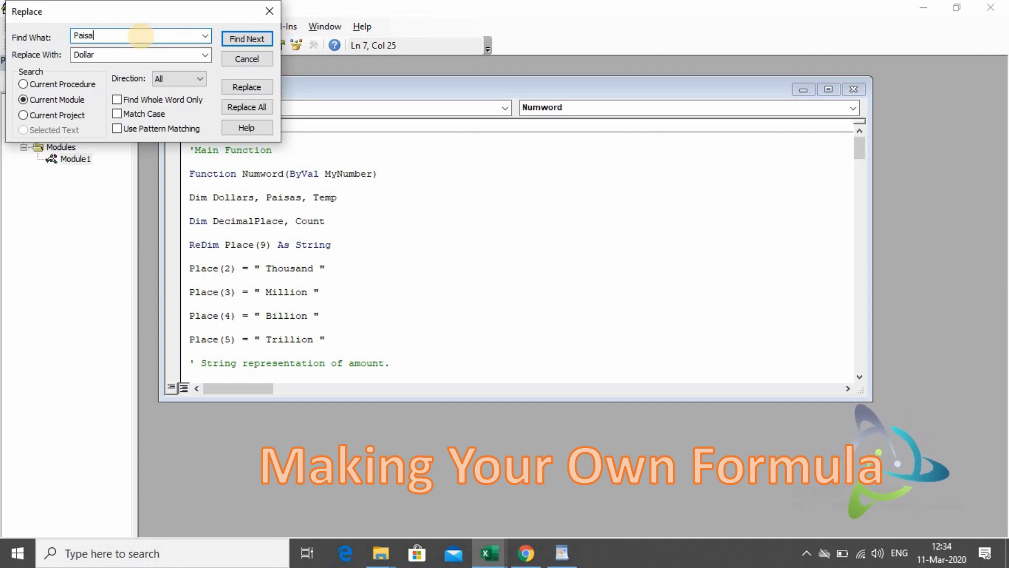
double_click(104, 52)
type("C")
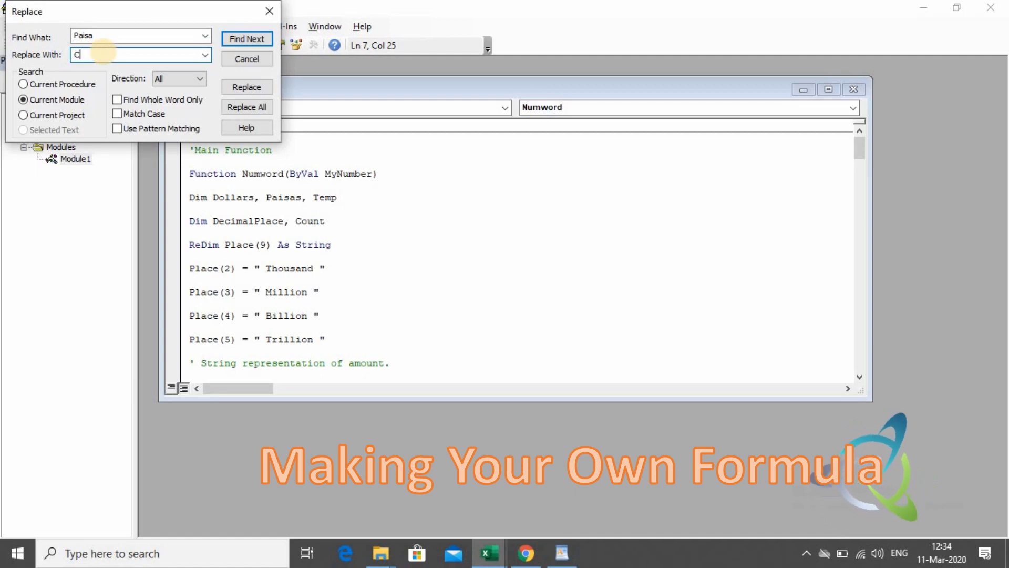
type("ent")
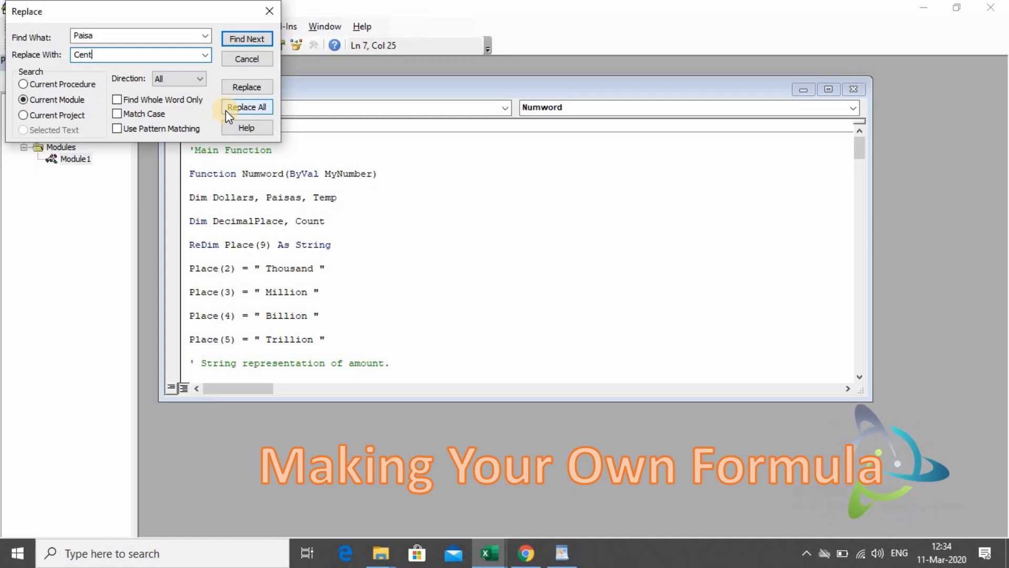
left_click(227, 112)
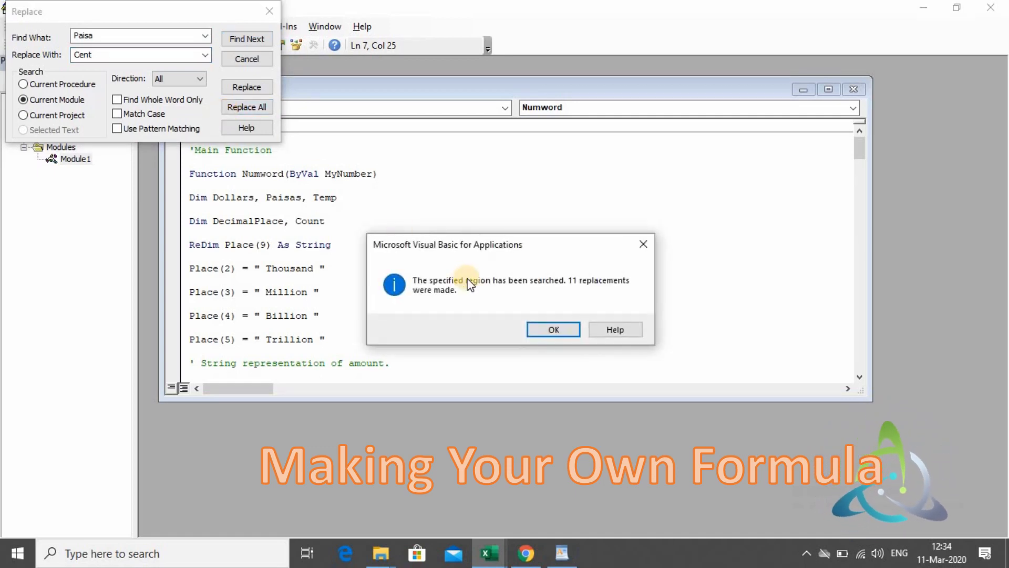
left_click(530, 331)
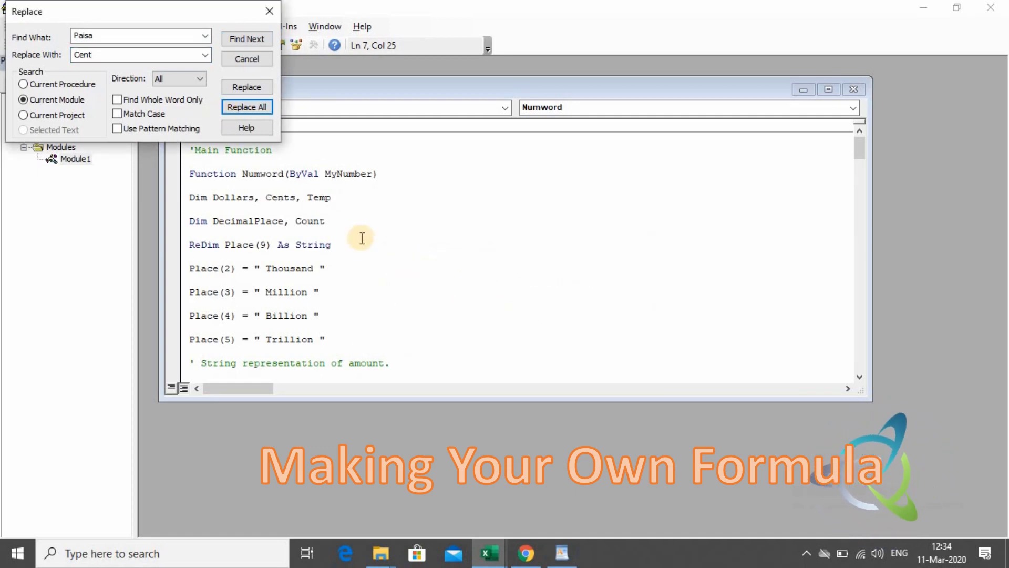
left_click(264, 15)
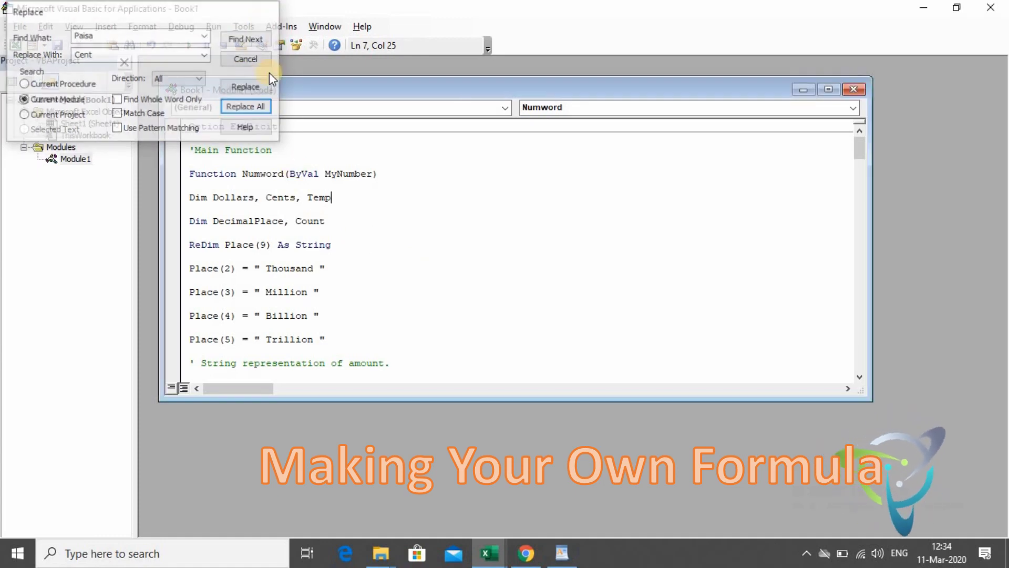
Inspect the Numword function name in the code and undo an accidental 'Num' typed after Count
left_click(287, 174)
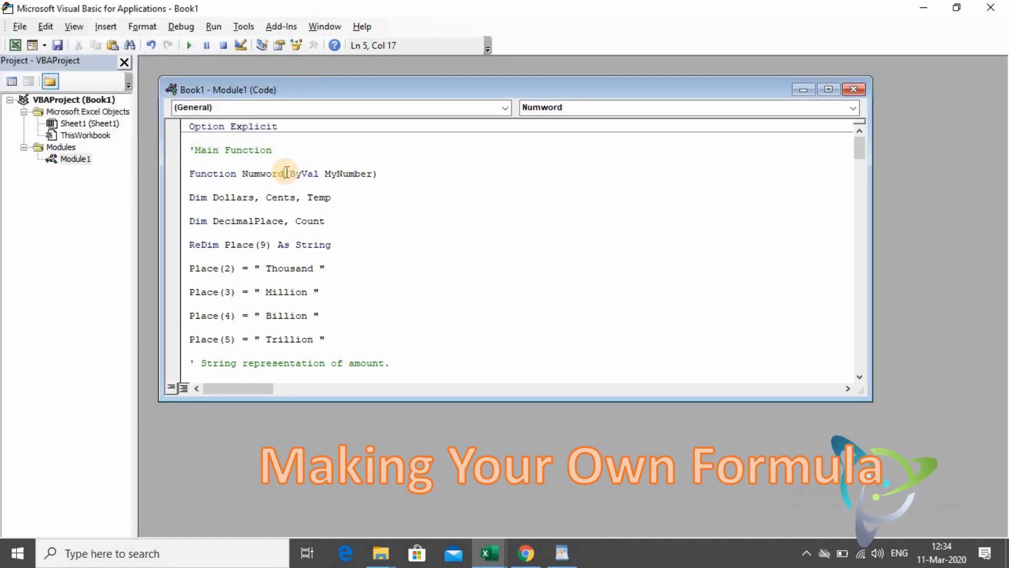
key("shift+Left")
key("shift+Left")
key("shift+Left")
key("shift+Left")
key("shift+Left")
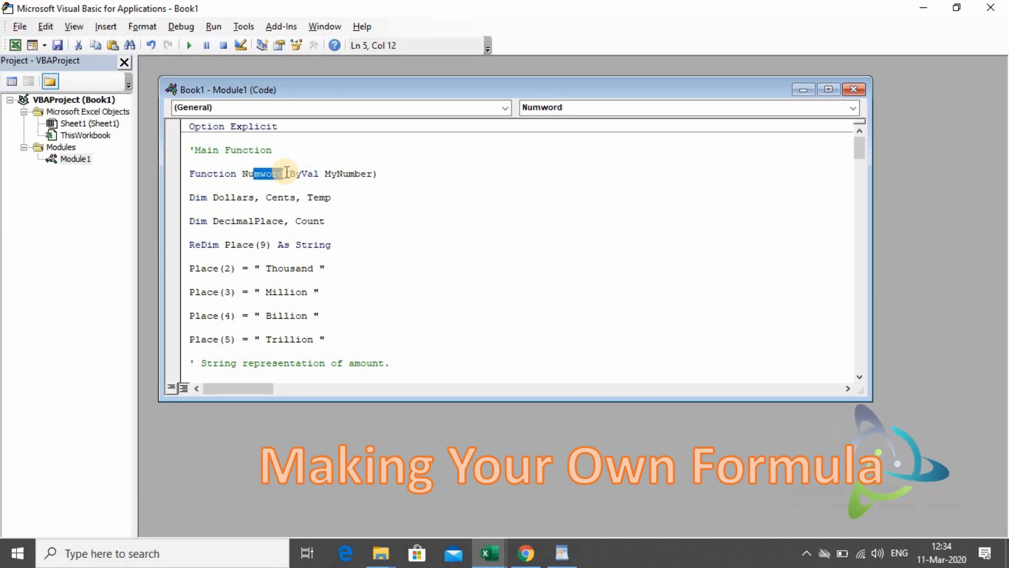
left_click(426, 218)
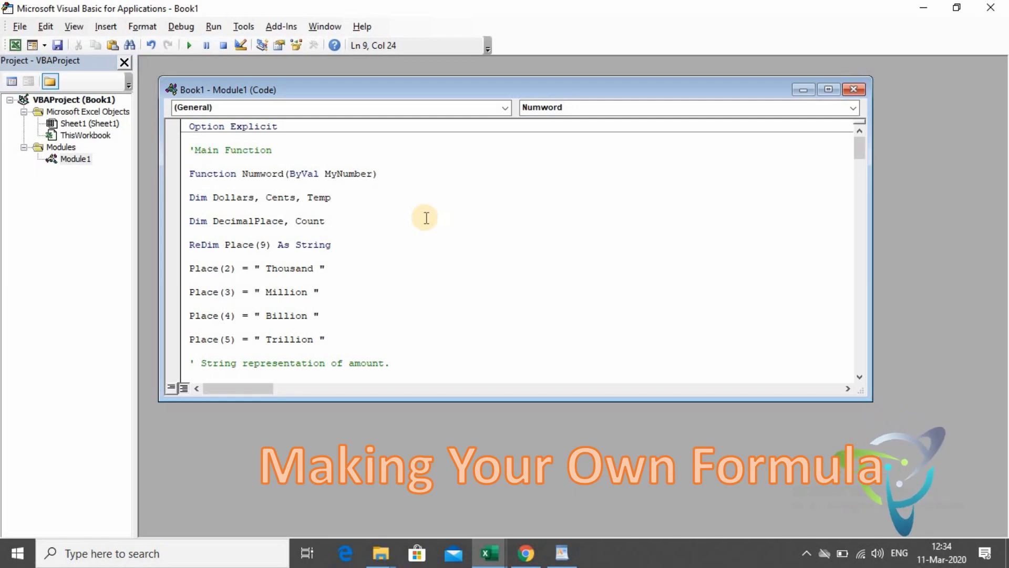
key("ctrl+f")
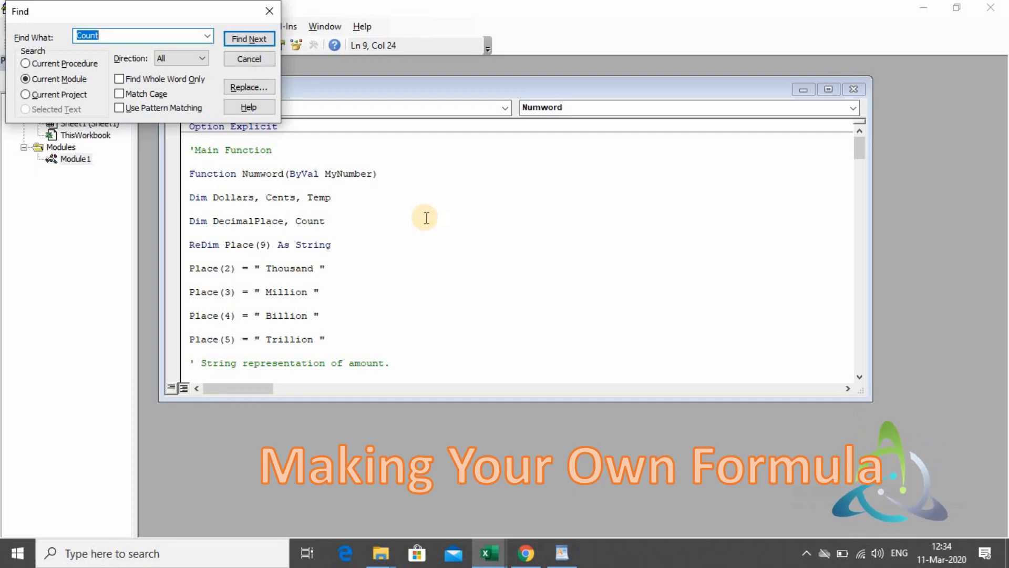
left_click(425, 217)
type("N")
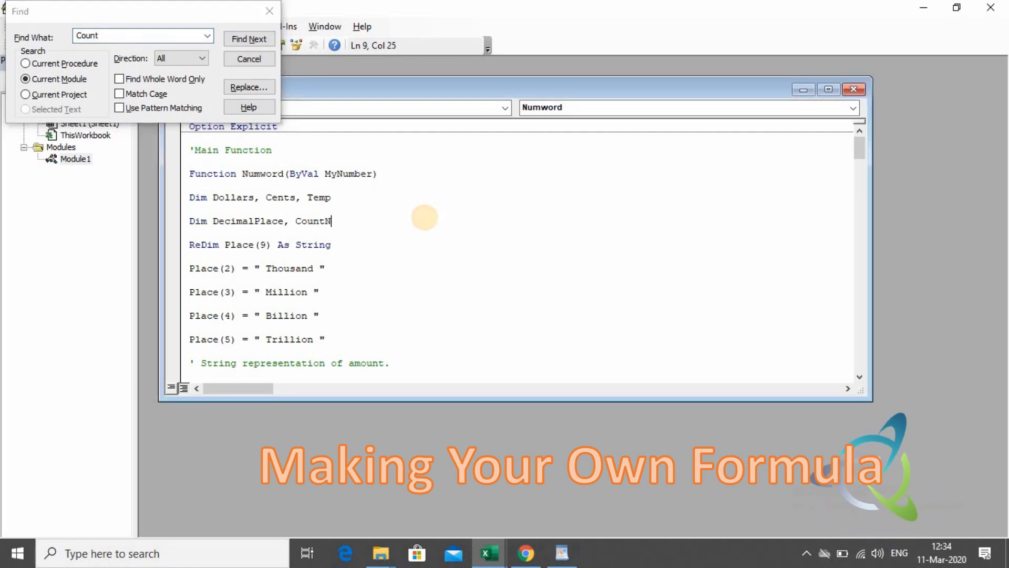
type("um")
key("BackSpace")
key("BackSpace")
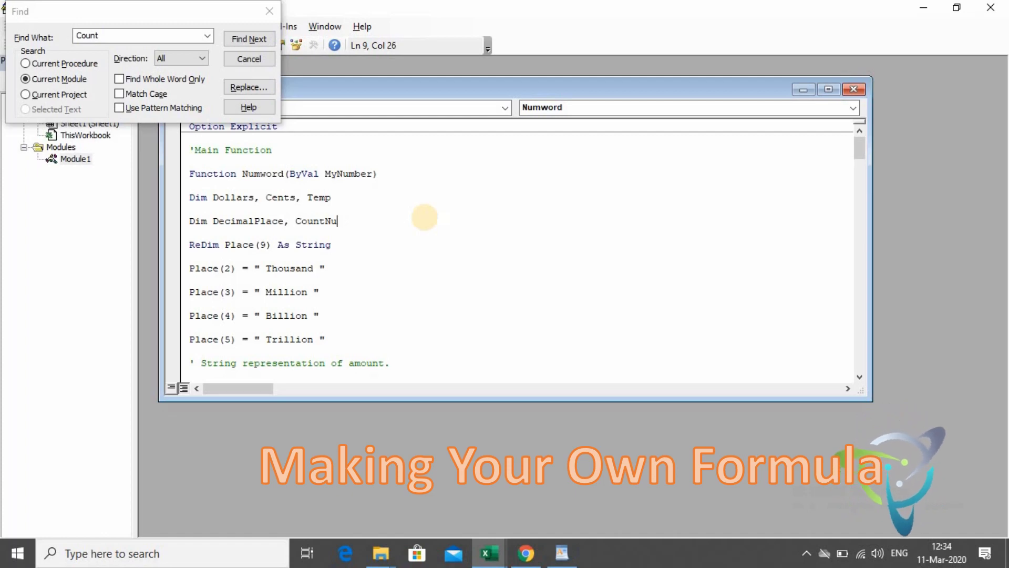
key("BackSpace")
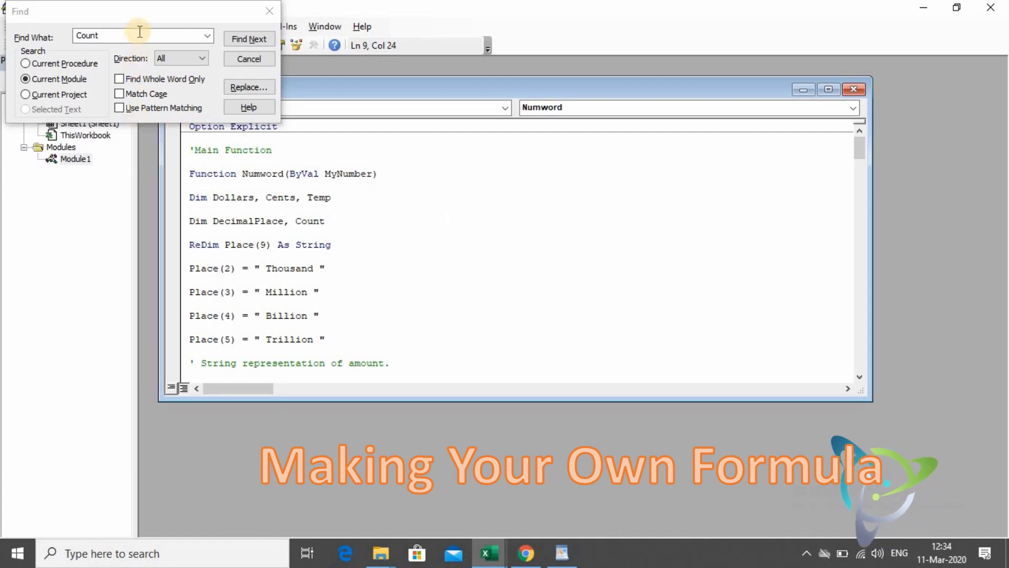
Replace both occurrences of 'Numword' with 'meethani' and close the Replace dialog
left_click(139, 32)
key("BackSpace")
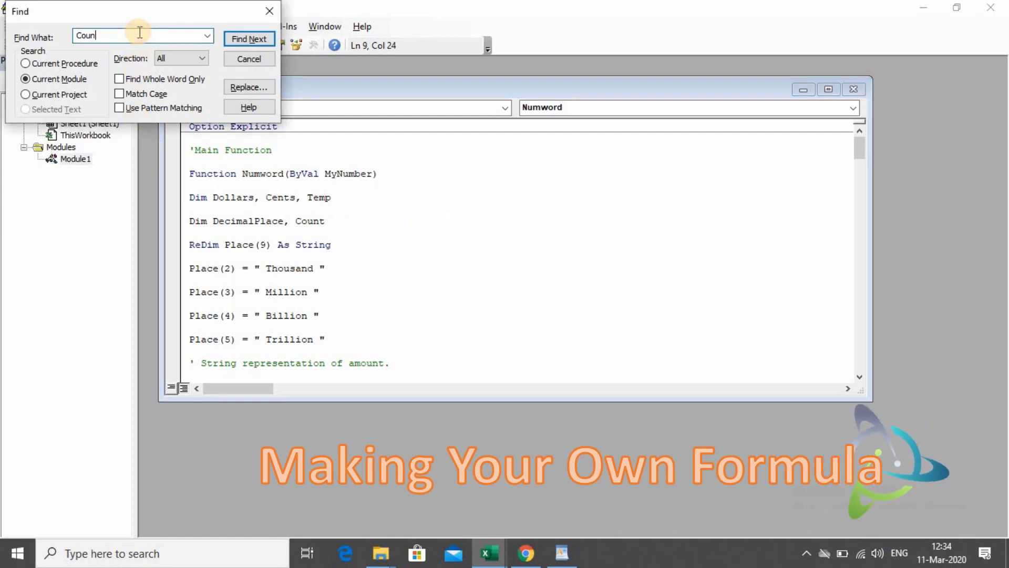
key("BackSpace")
type("N")
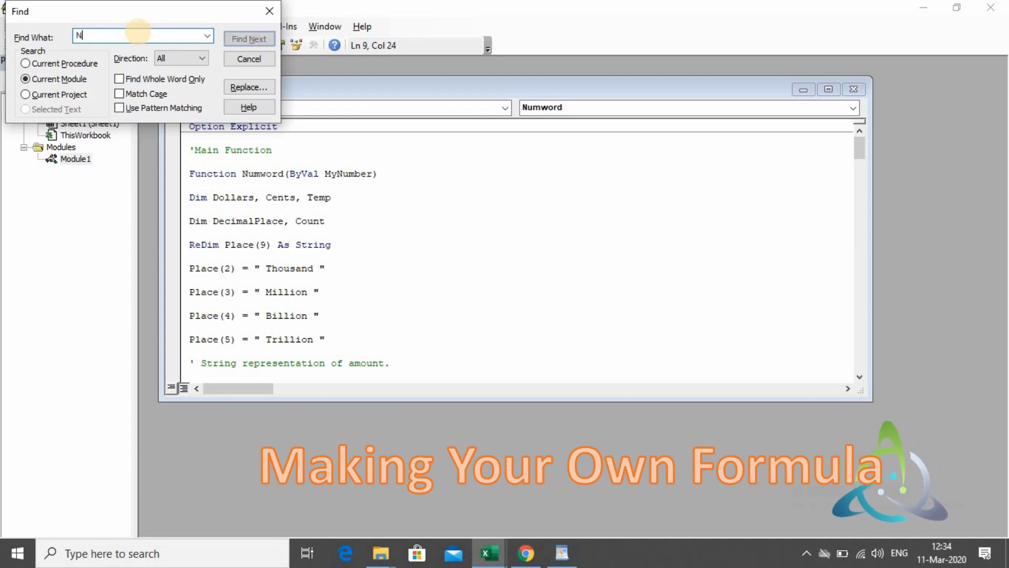
type("um")
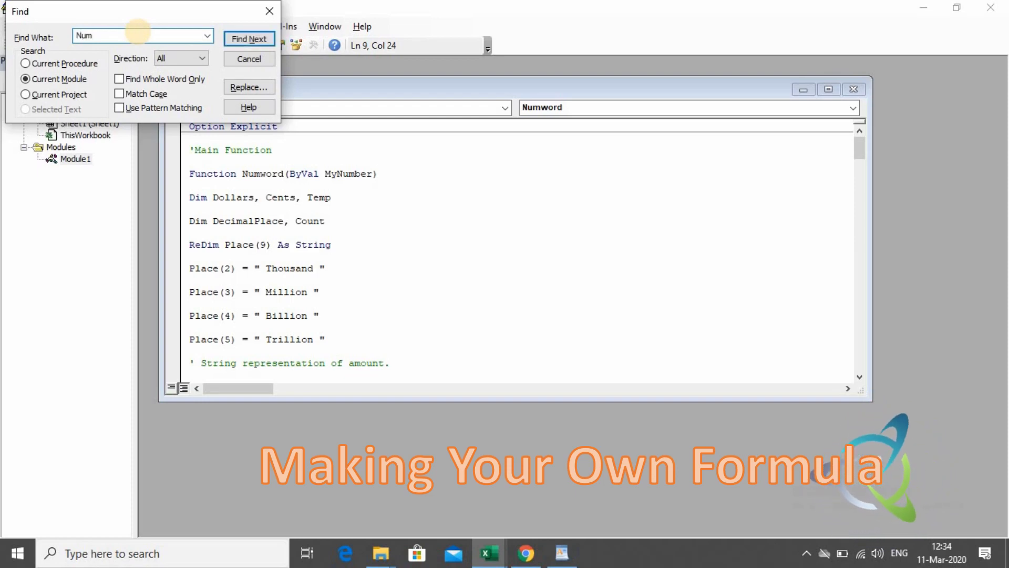
type("word")
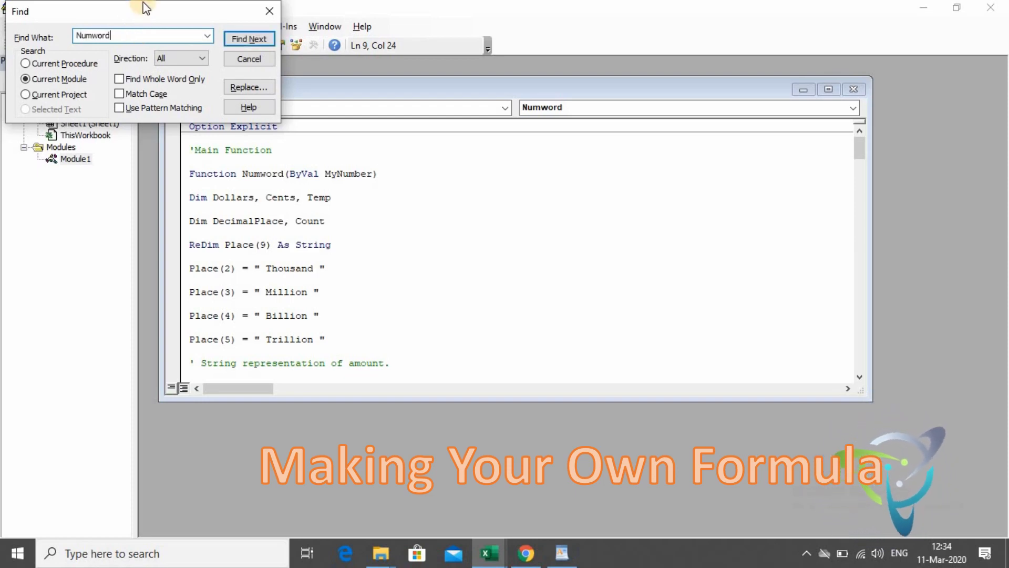
left_click(240, 89)
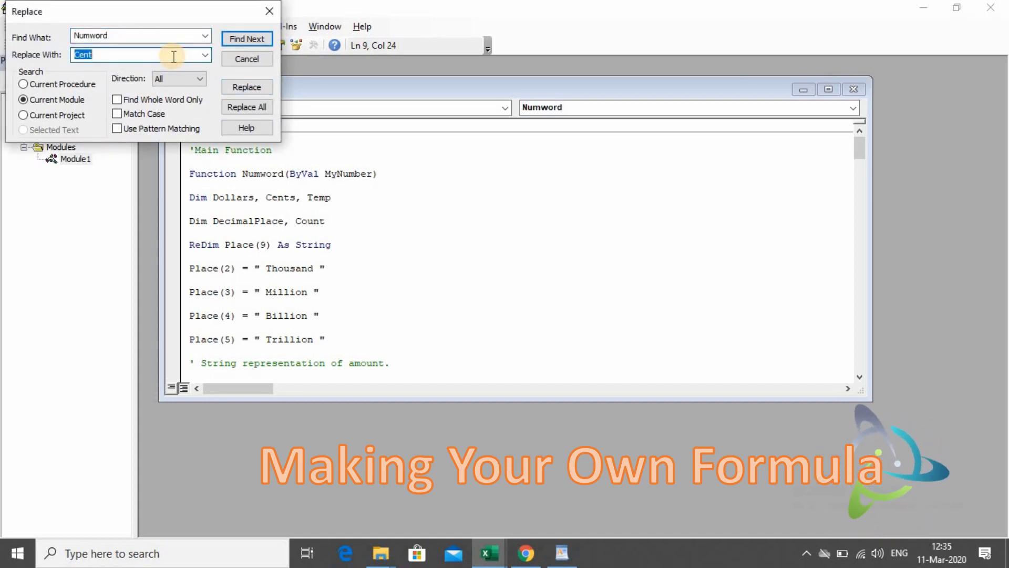
type("meeth")
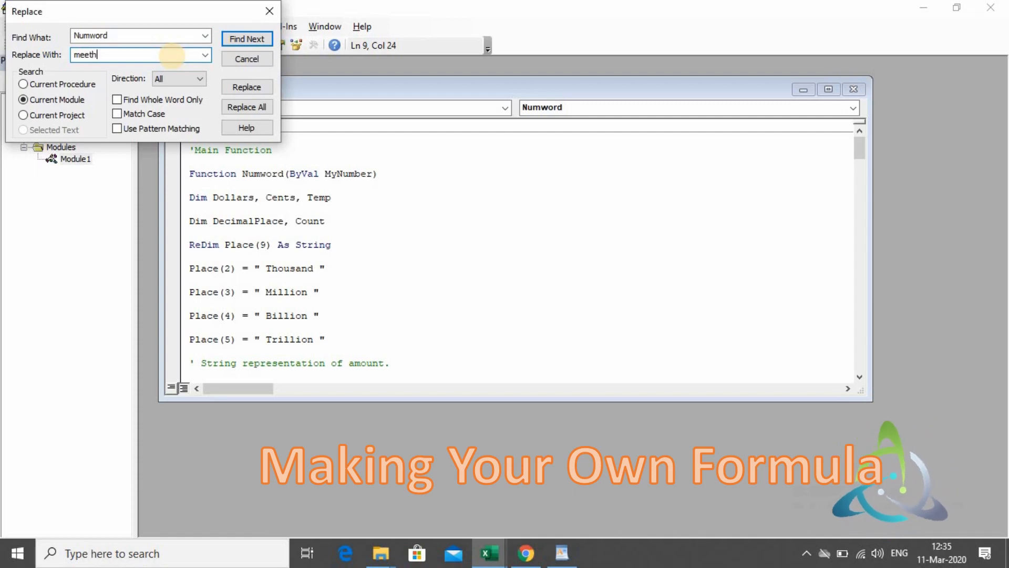
type("ani")
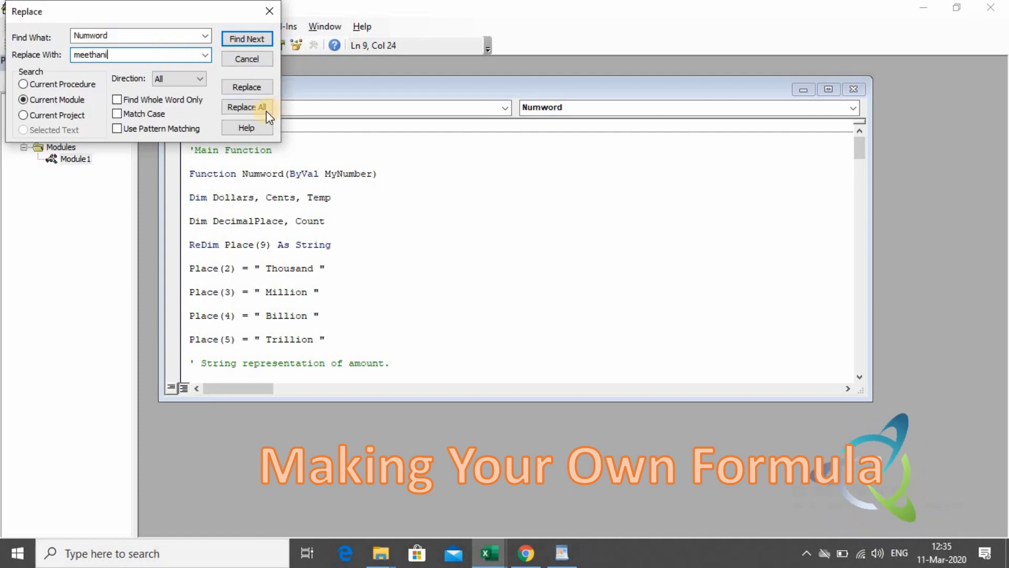
left_click(266, 110)
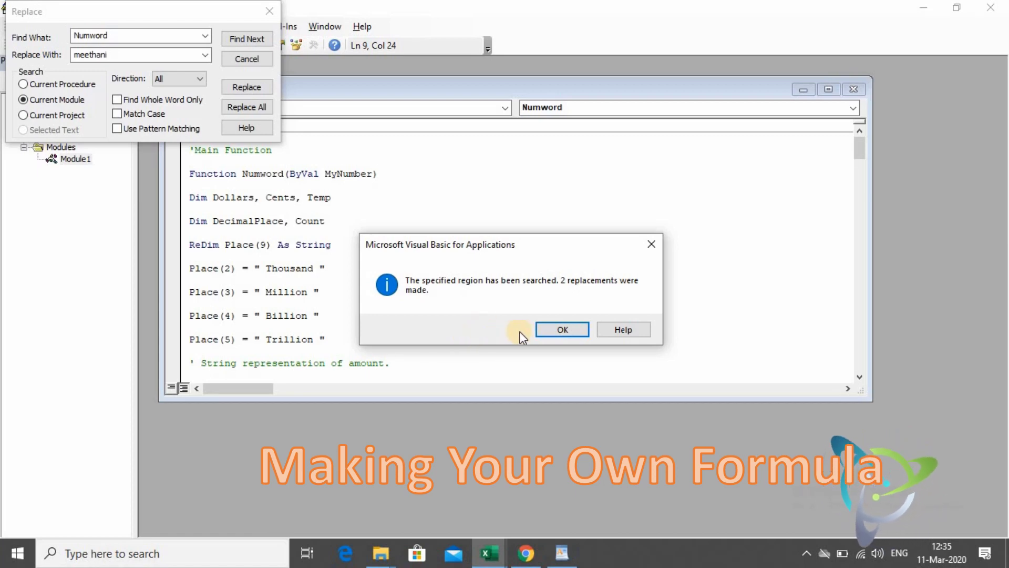
left_click(560, 331)
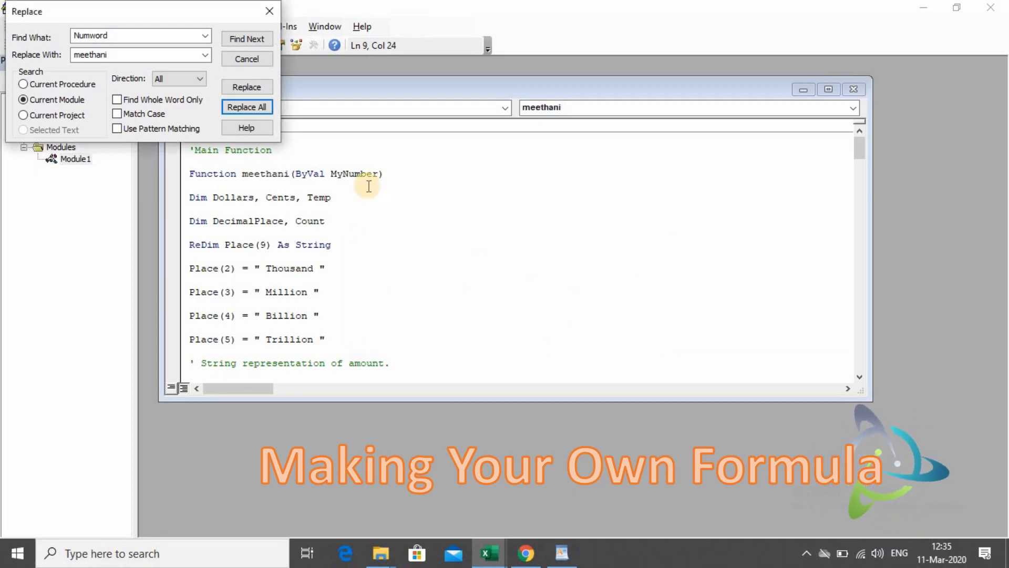
left_click(264, 15)
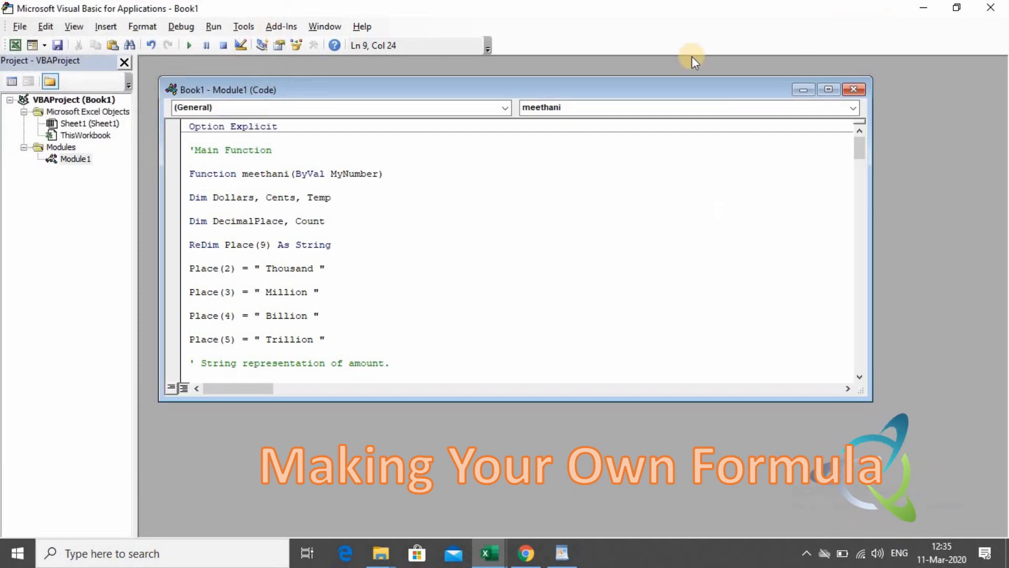
Back in Excel, enter 1234567.89 in cell O13
left_click(990, 9)
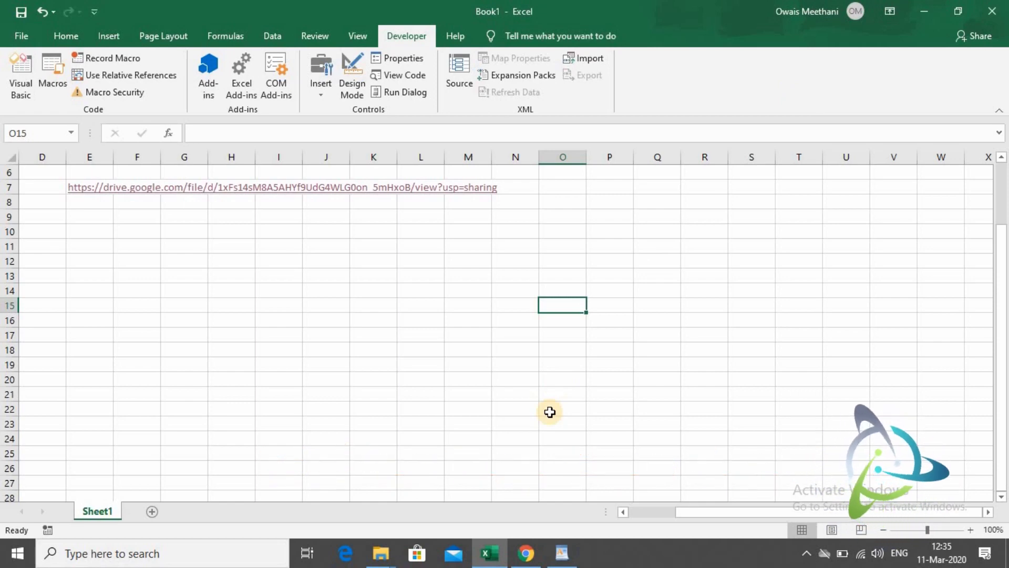
key("Left")
key("Left")
key("Left")
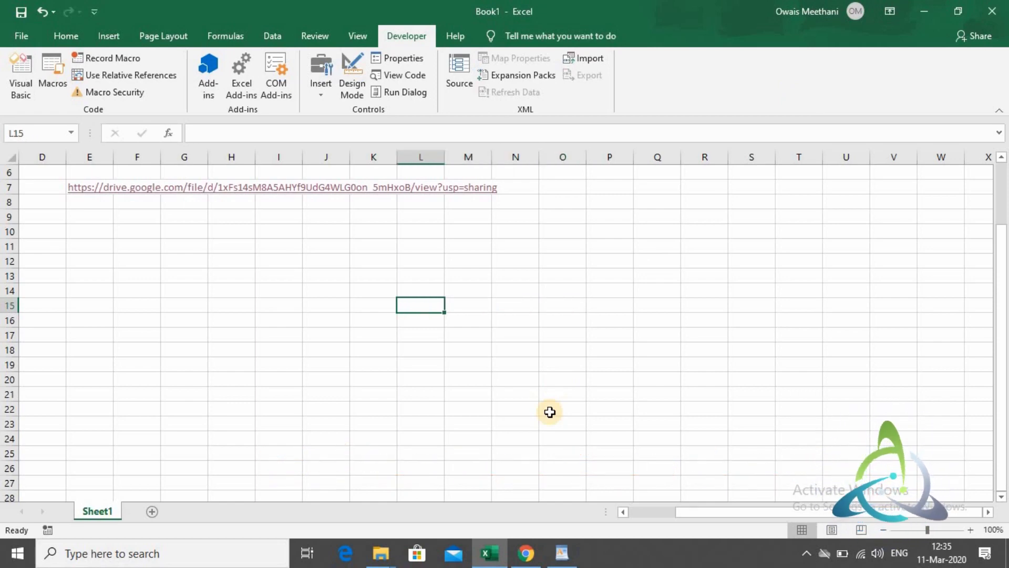
key("Left")
key("Left")
key("Up")
key("Up")
key("Up")
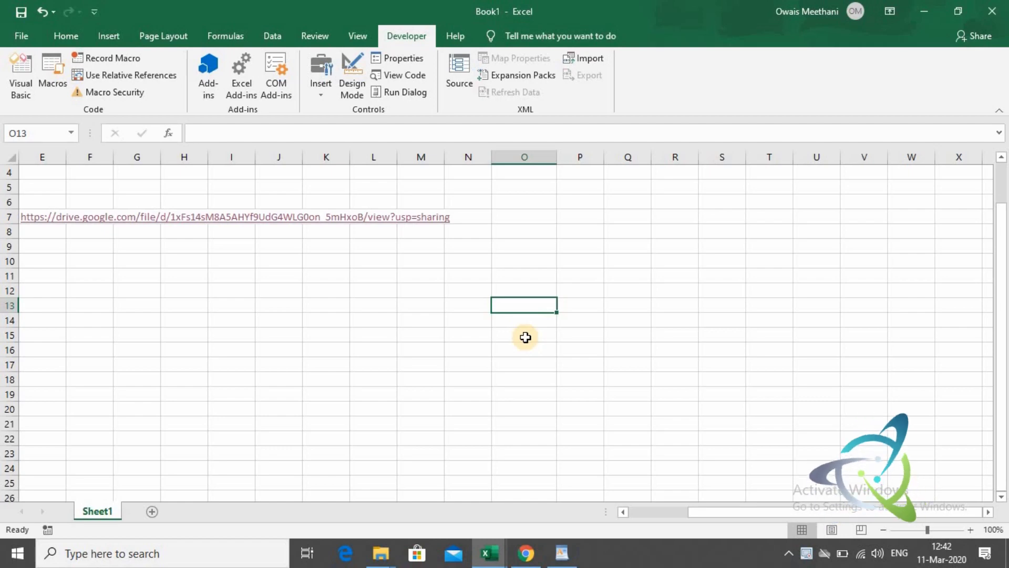
type("12345")
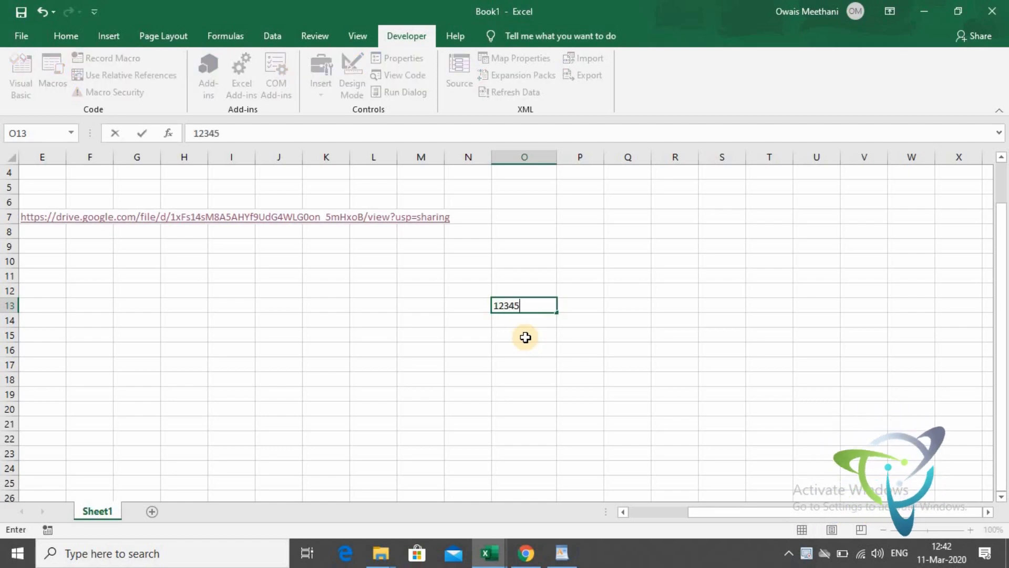
type("67.")
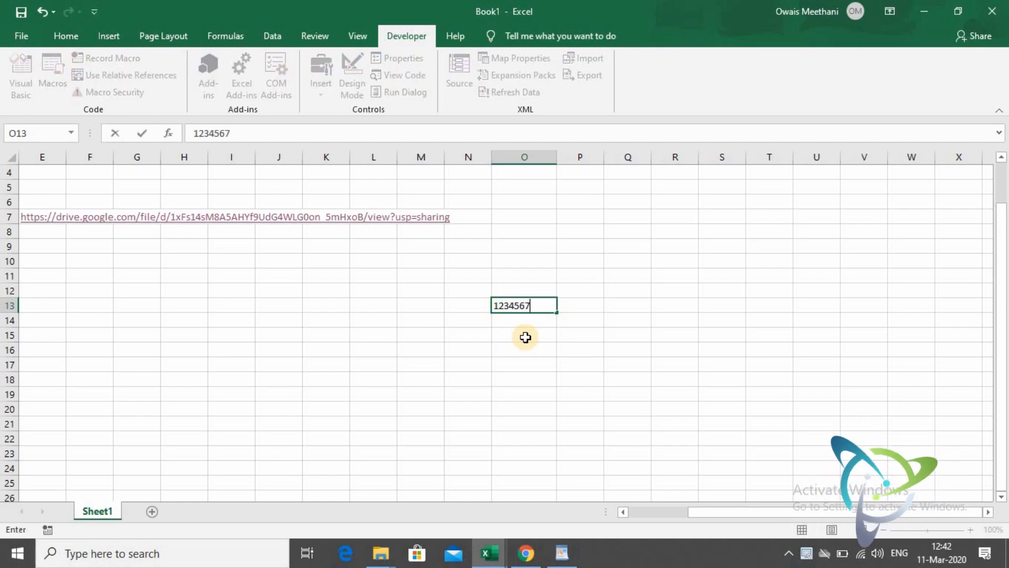
type("89")
key("Return")
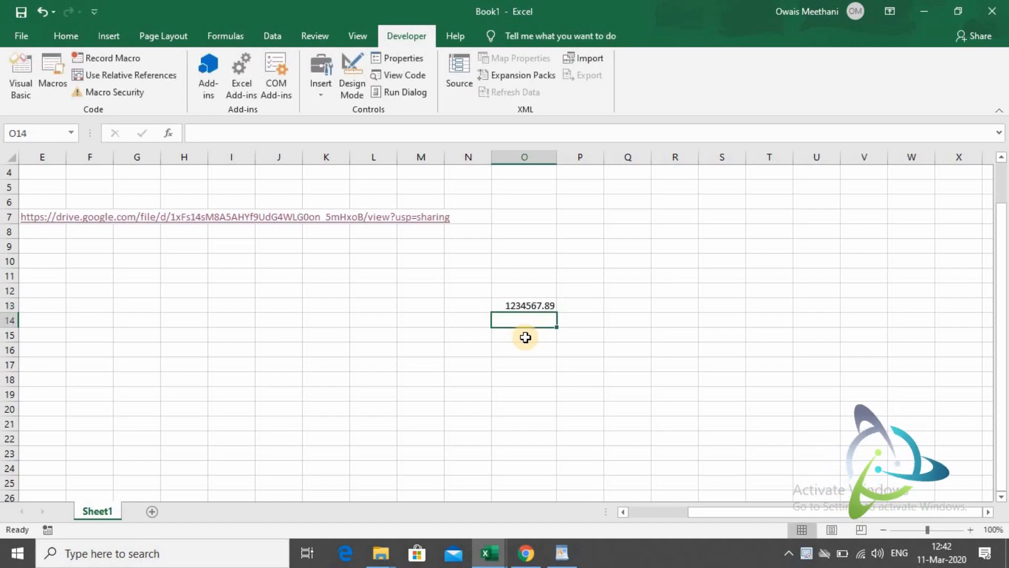
Enter the formula =meethani(O13) in cell O15
key("Return")
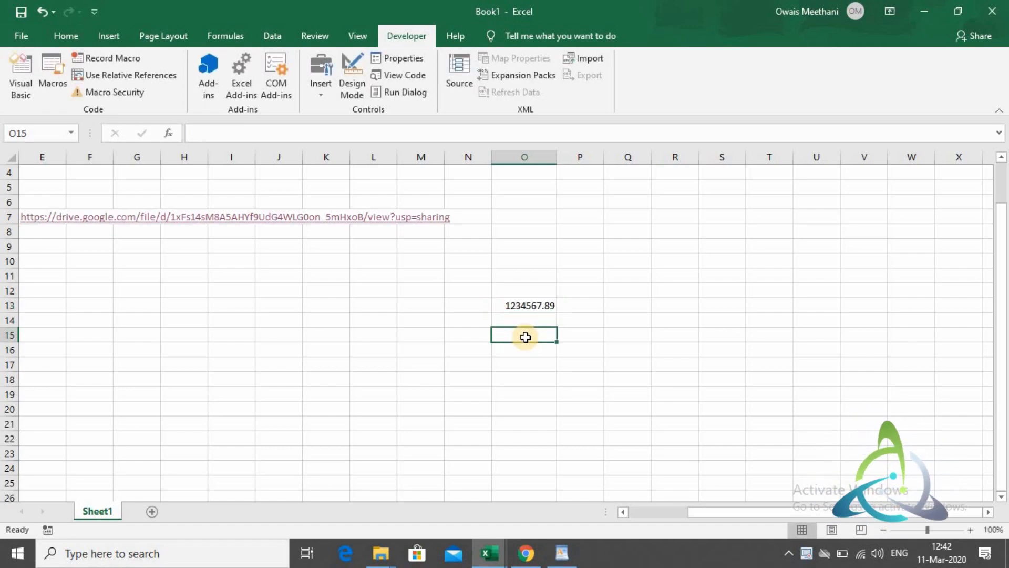
type("=")
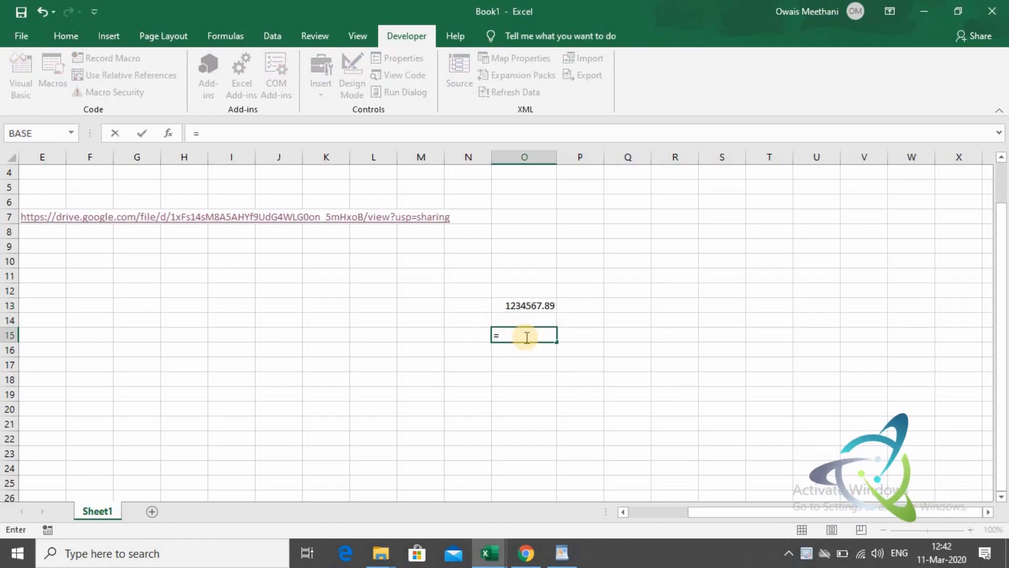
type("mee")
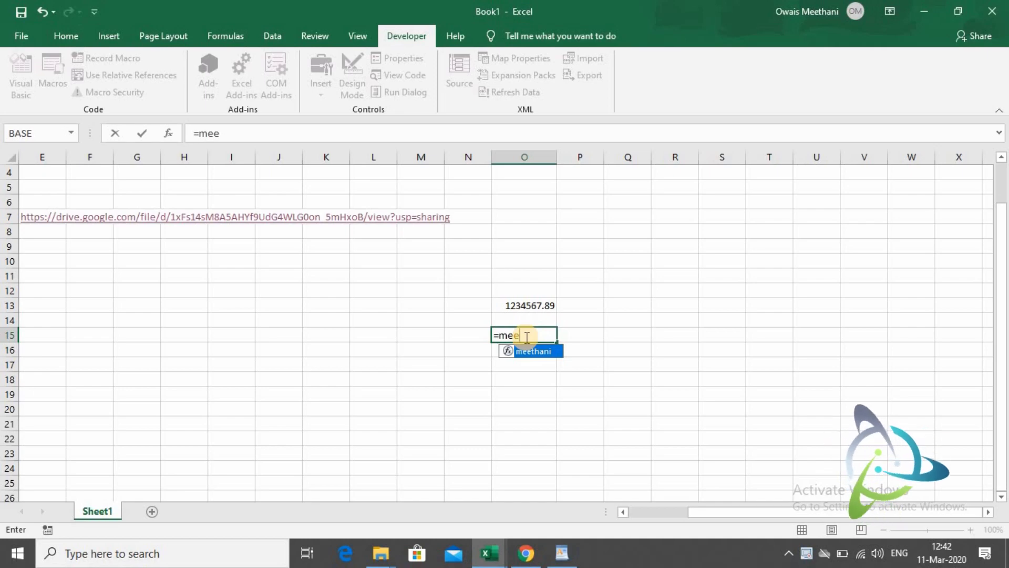
key("Tab")
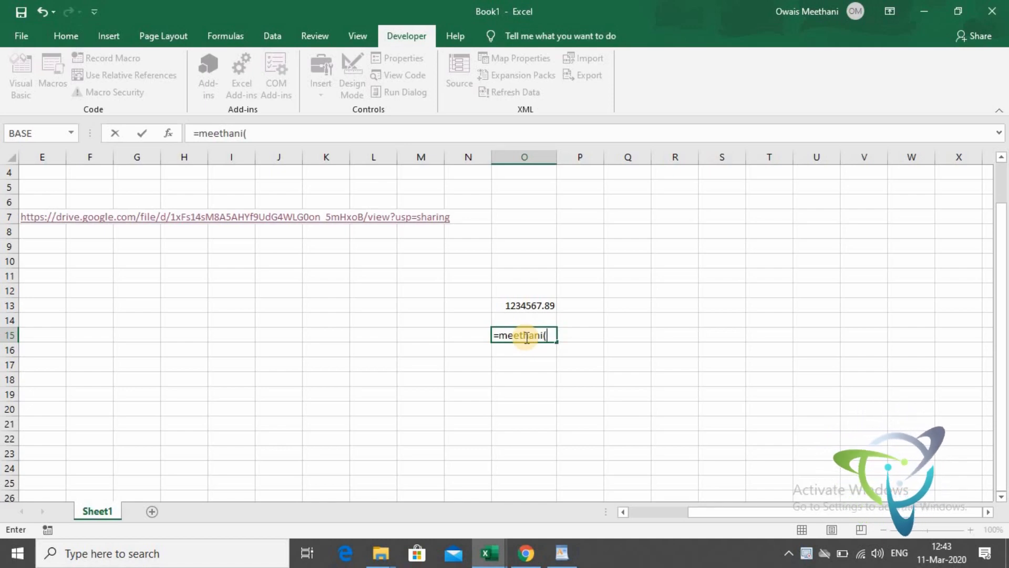
key("Up")
key("Up")
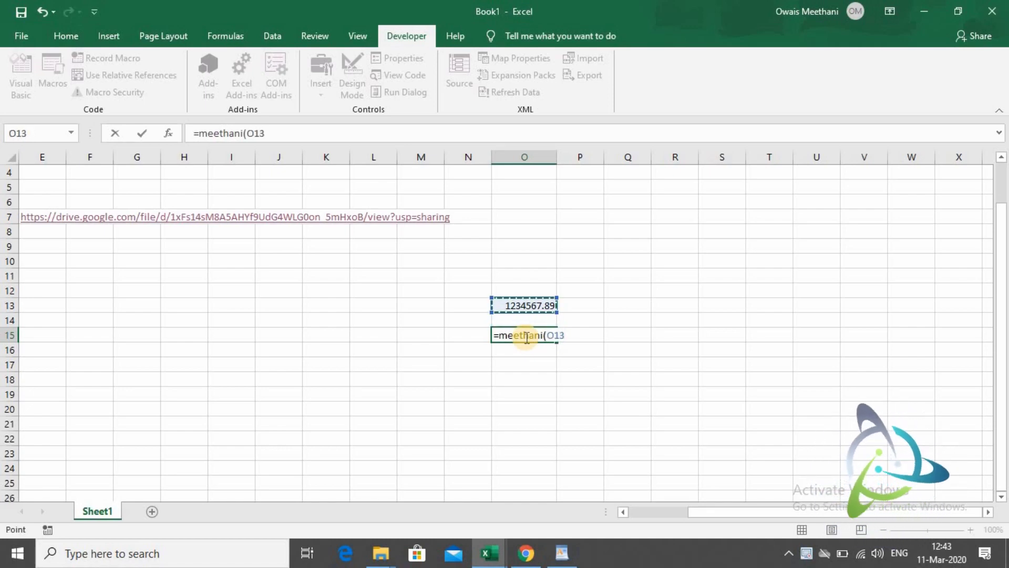
type(")")
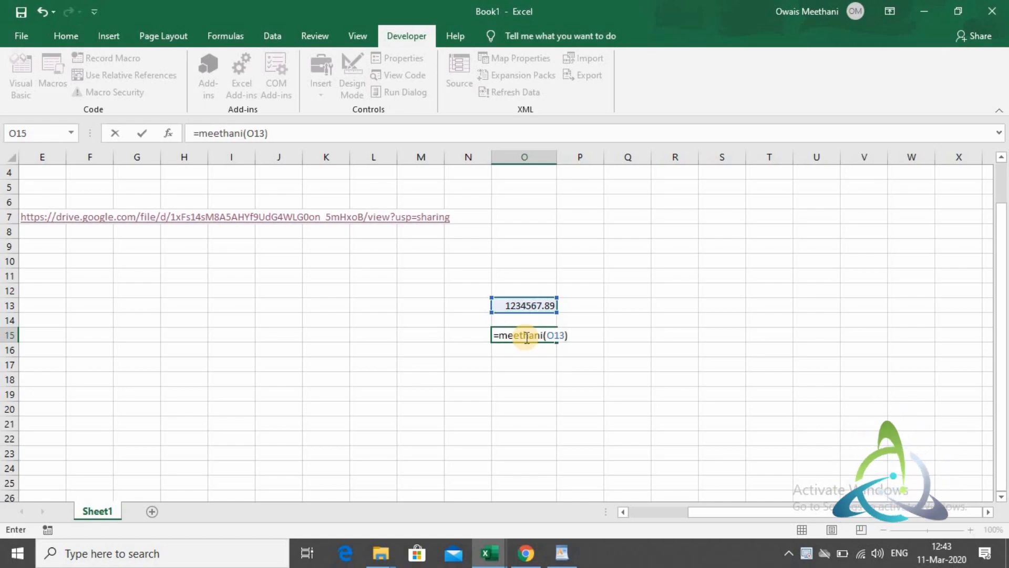
key("Return")
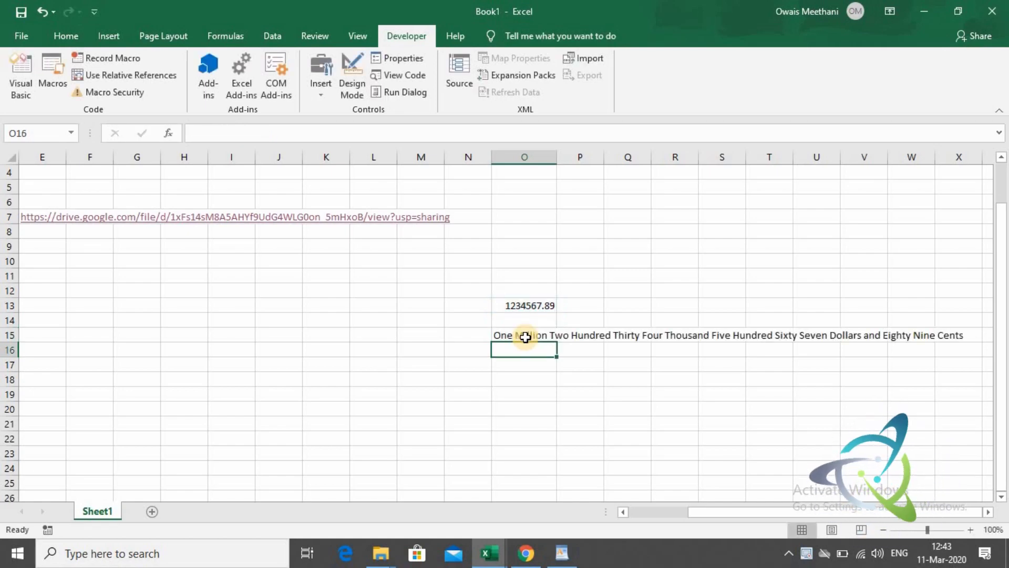
Select the spelled-out amount cell to check its =meethani(K10) formula
left_click(525, 337)
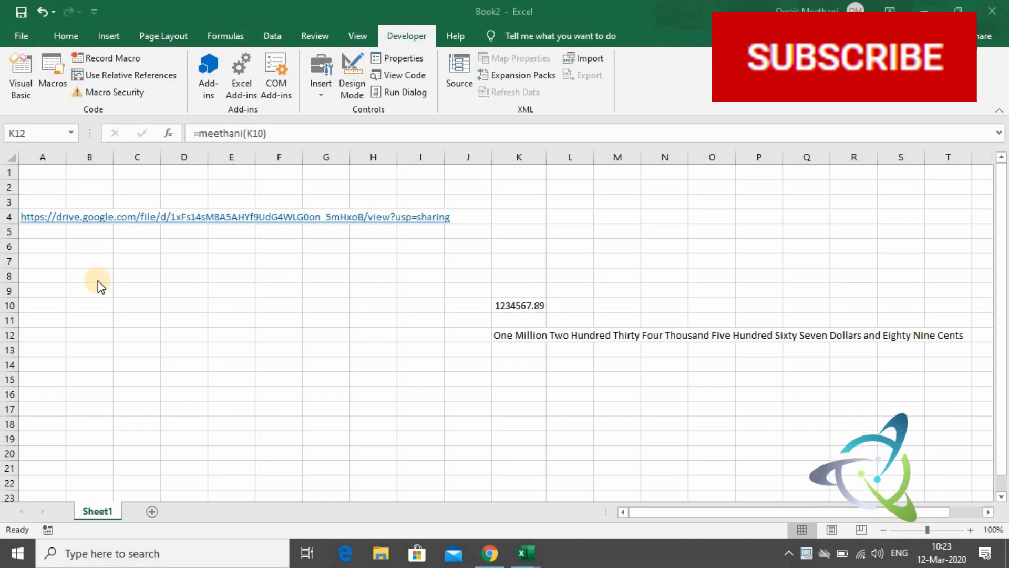
Save the workbook to Documents as an Excel Macro-Enabled Workbook named 'Word in MS Excel'
left_click(23, 35)
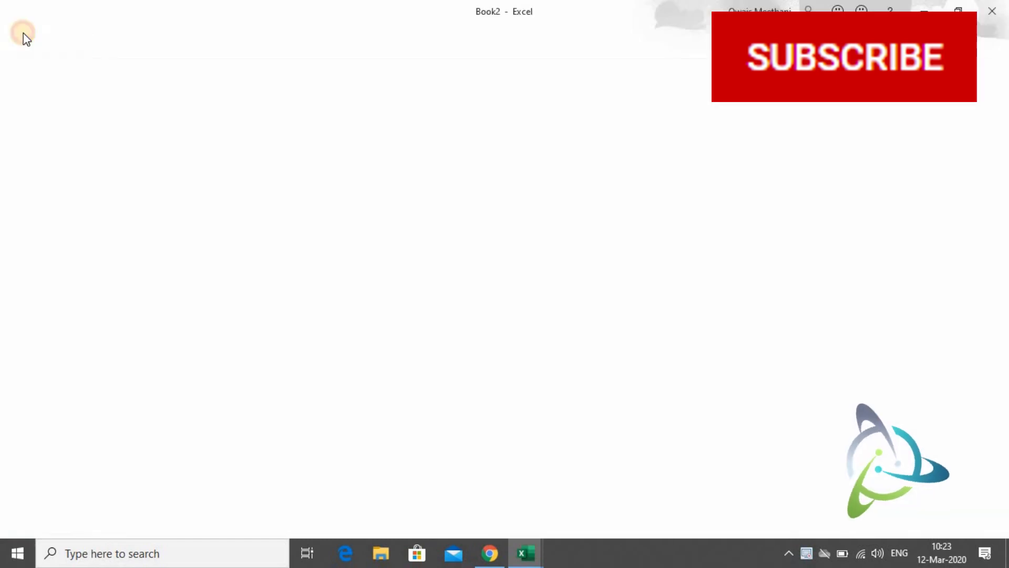
left_click(24, 35)
left_click(23, 34)
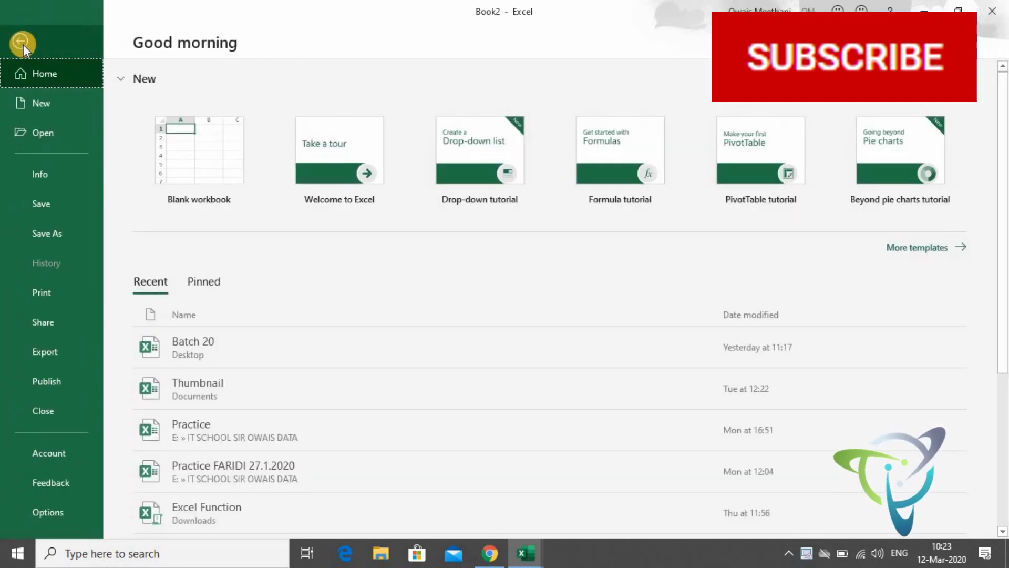
left_click(42, 235)
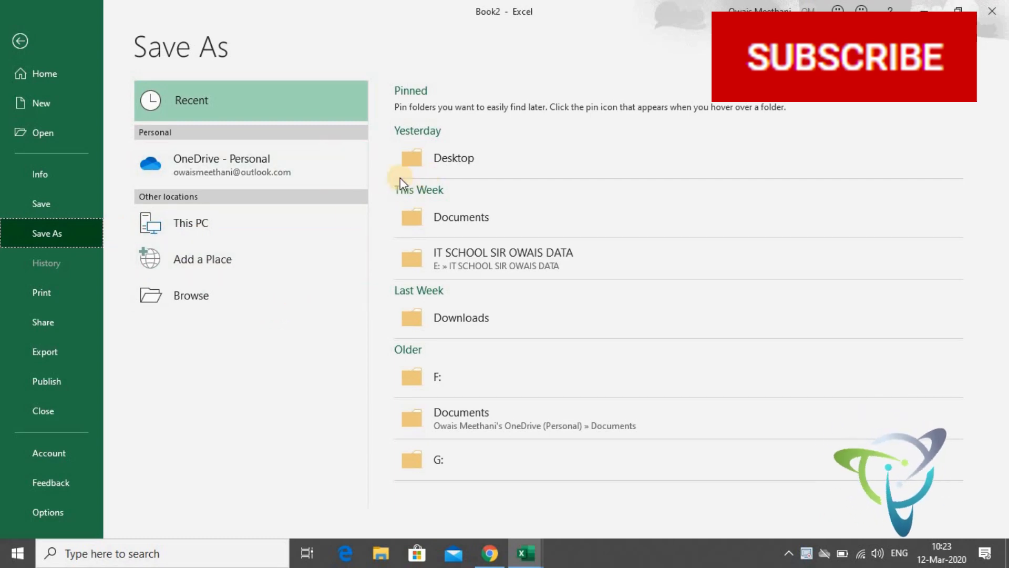
left_click(443, 211)
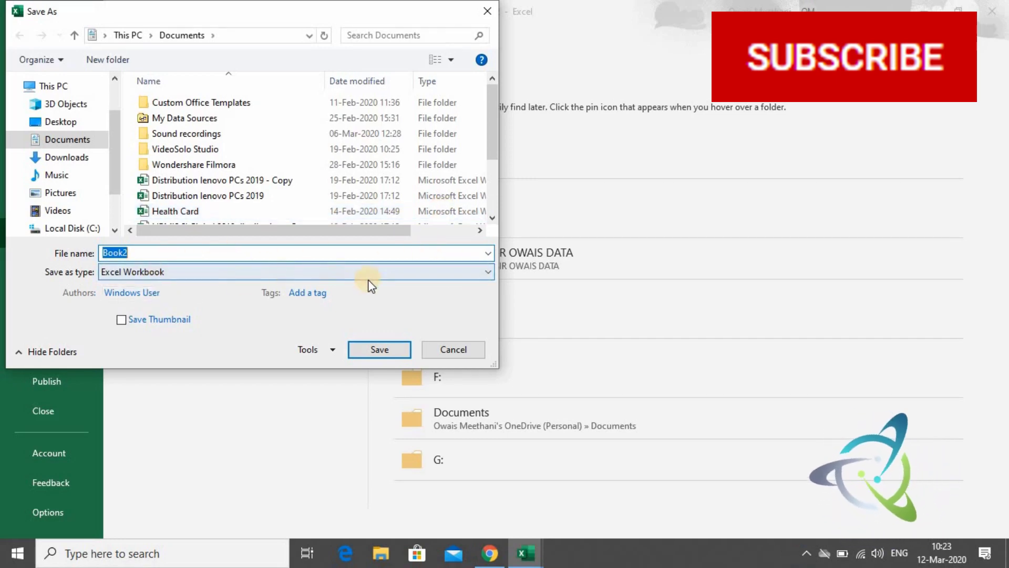
left_click(489, 272)
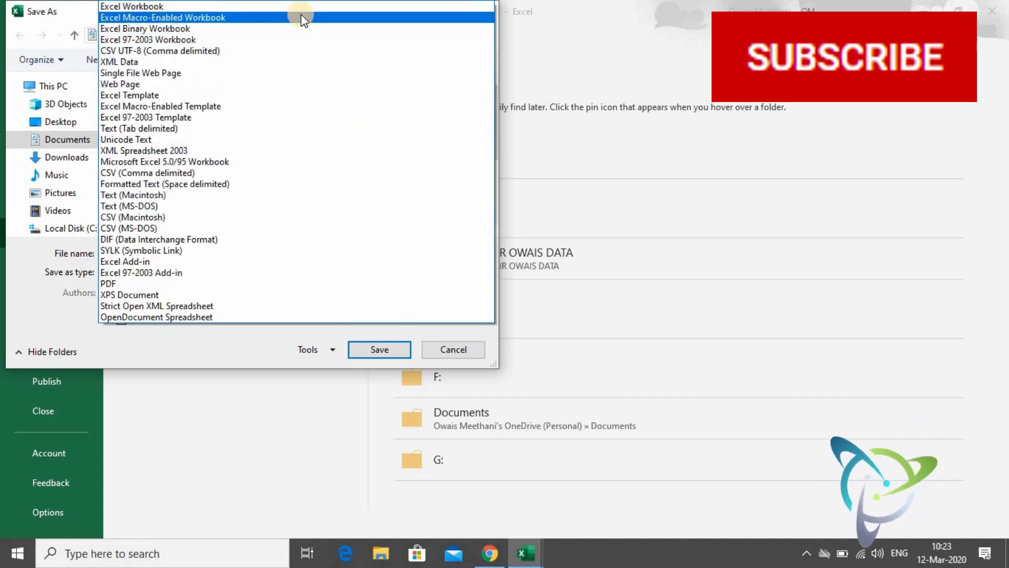
left_click(304, 18)
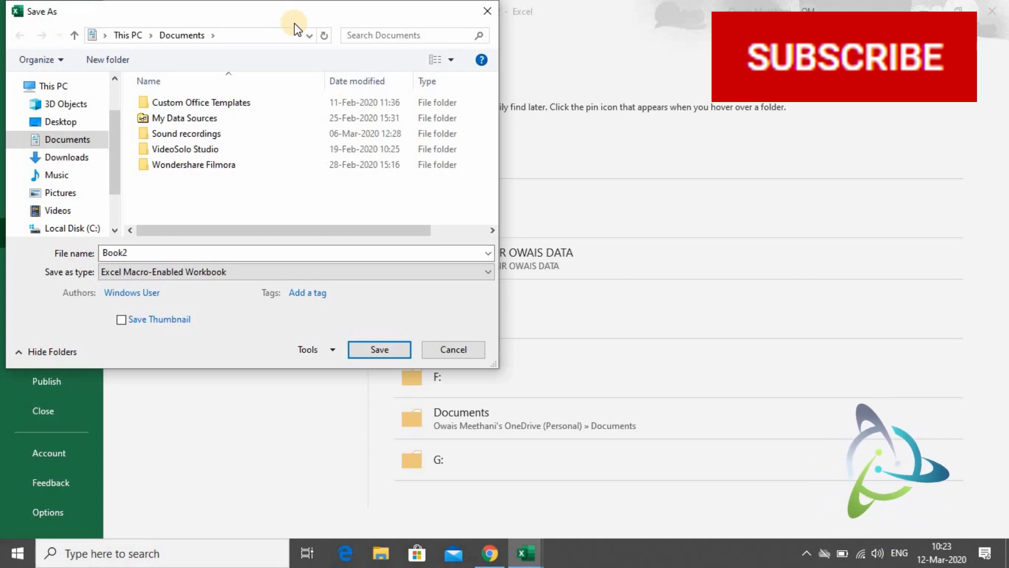
left_click(489, 255)
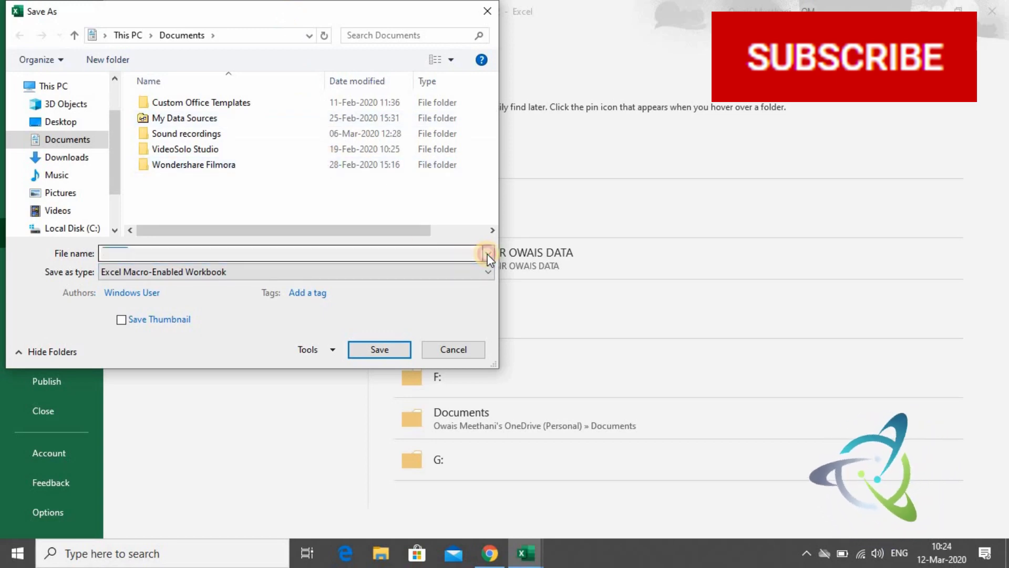
left_click(489, 254)
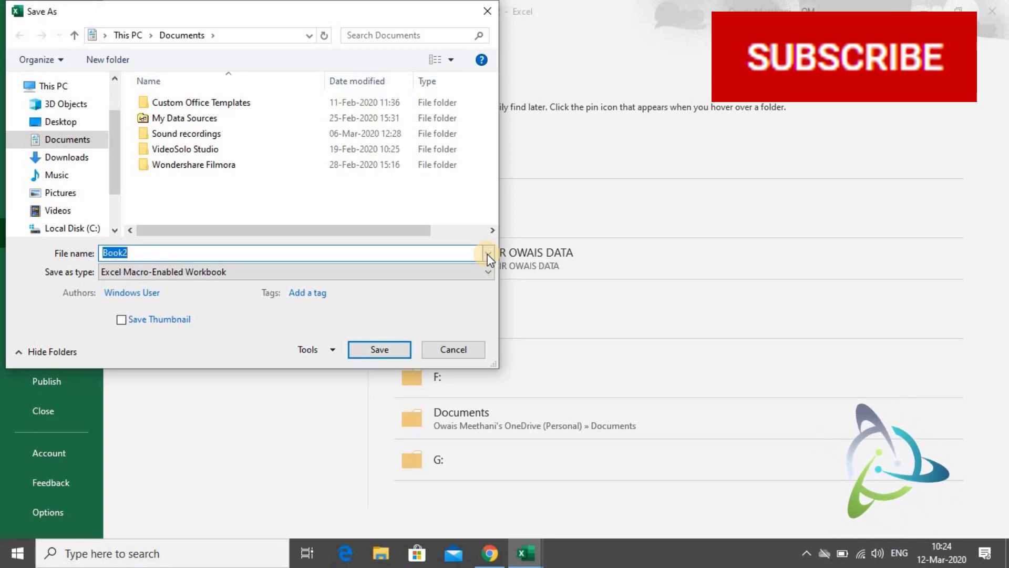
key("BackSpace")
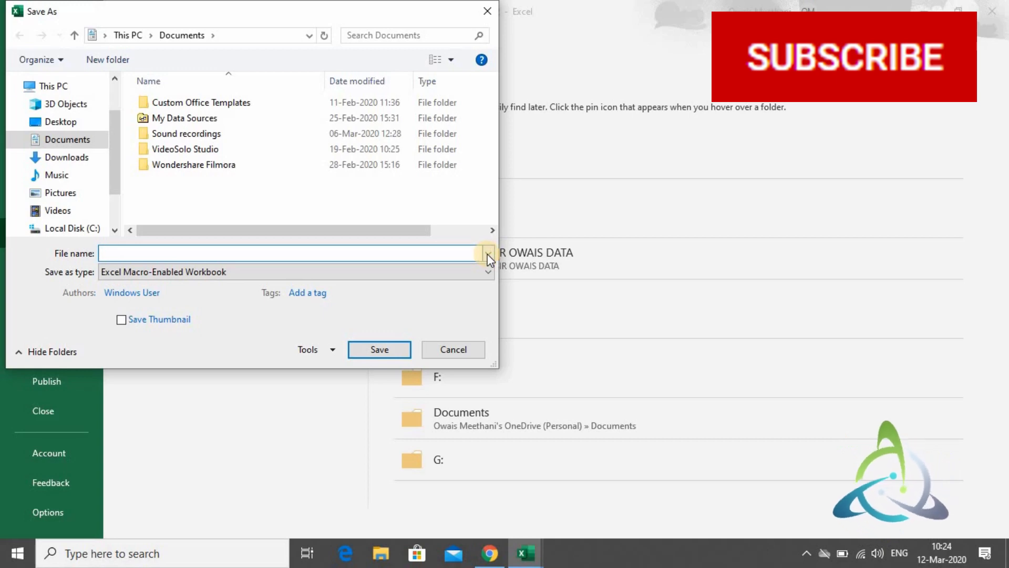
type("Wo")
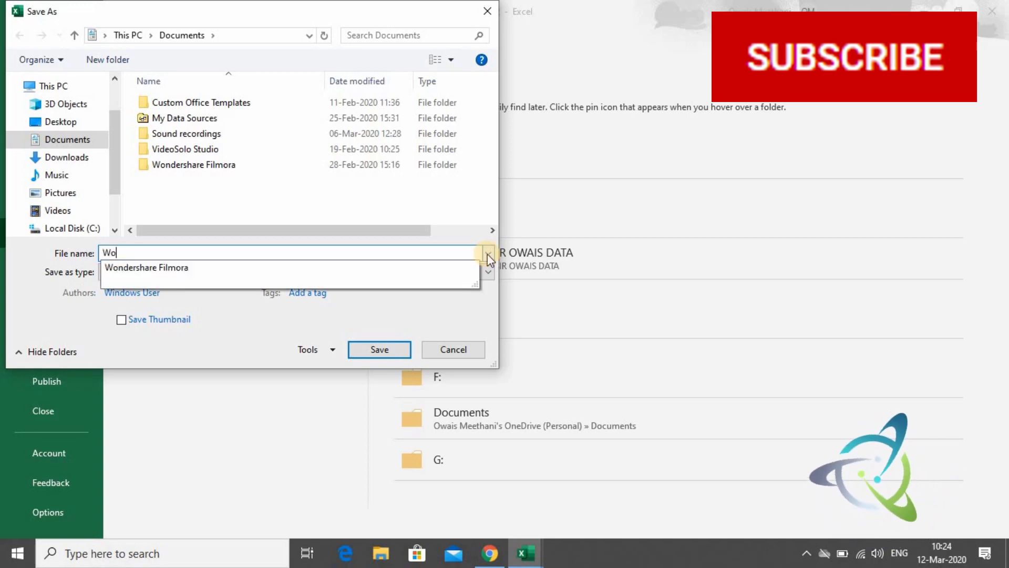
type("rd in")
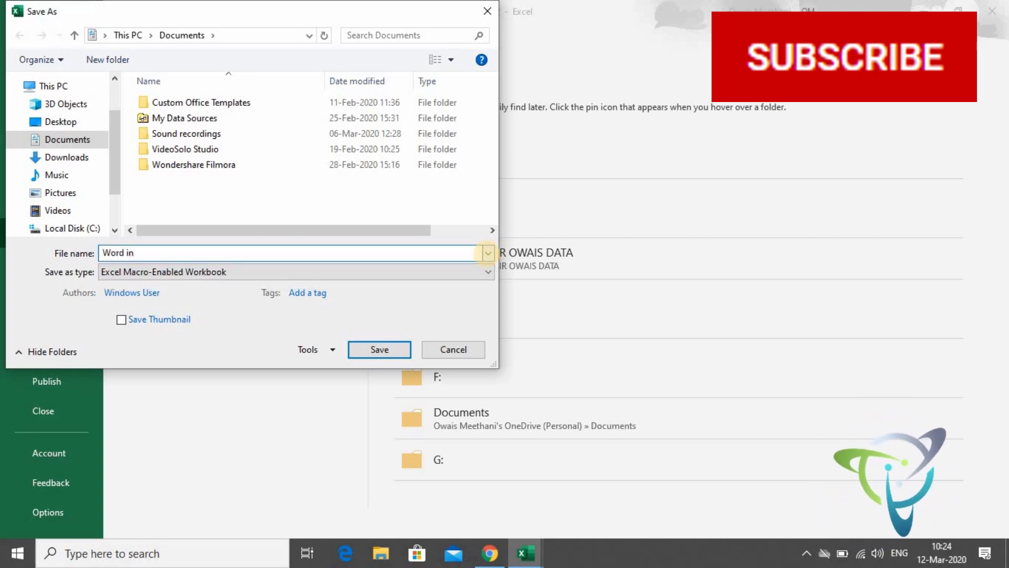
type(" MS E")
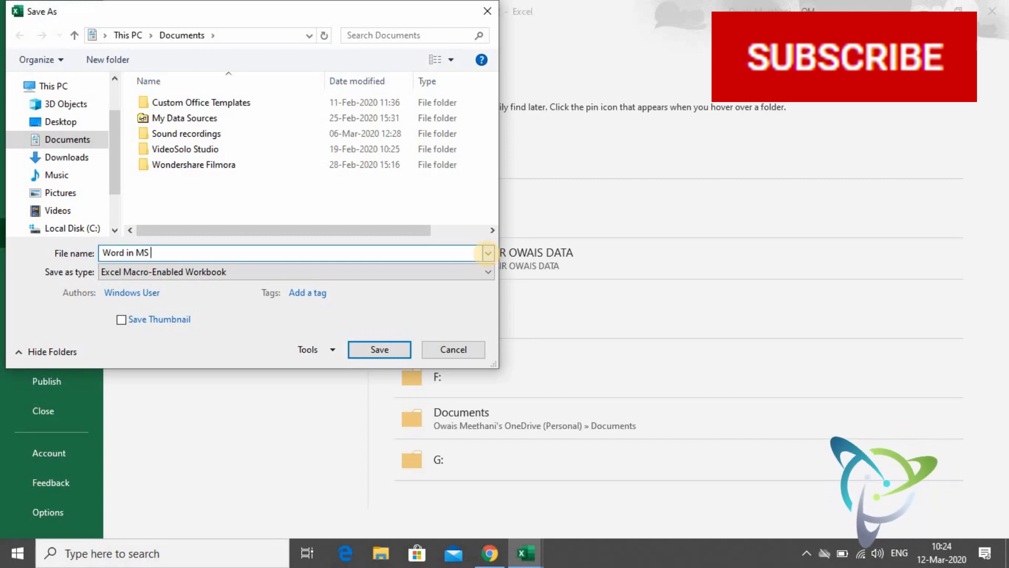
type("xcel")
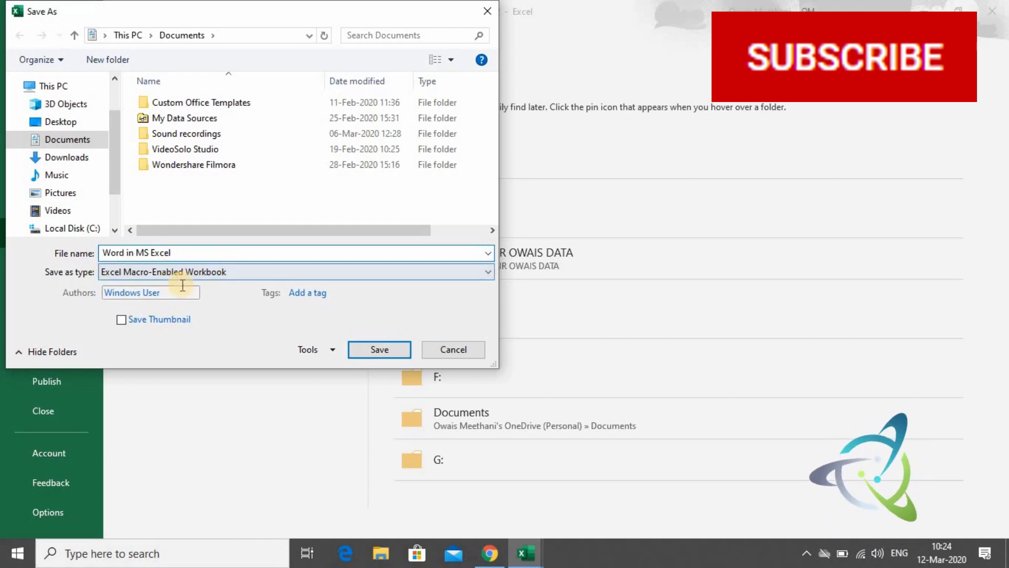
left_click(367, 352)
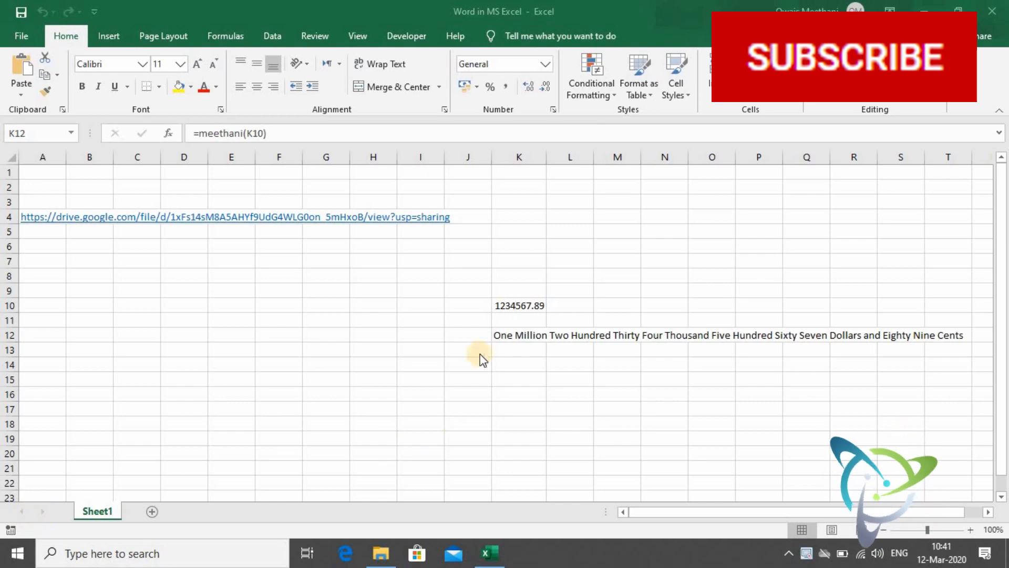
Close Excel, view Documents as large icons, and select the 'Word in MS Excel' file
left_click(985, 18)
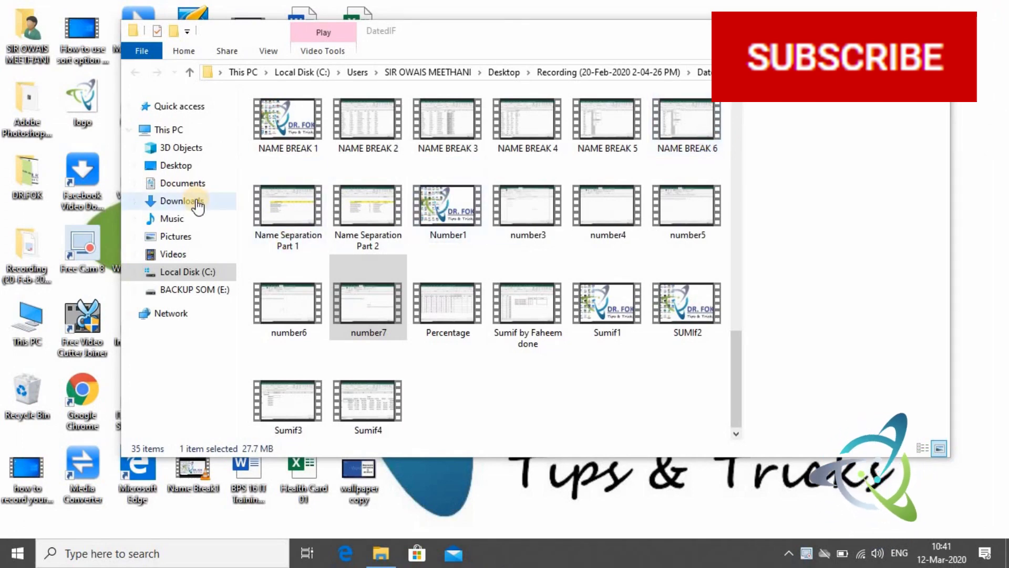
left_click(196, 185)
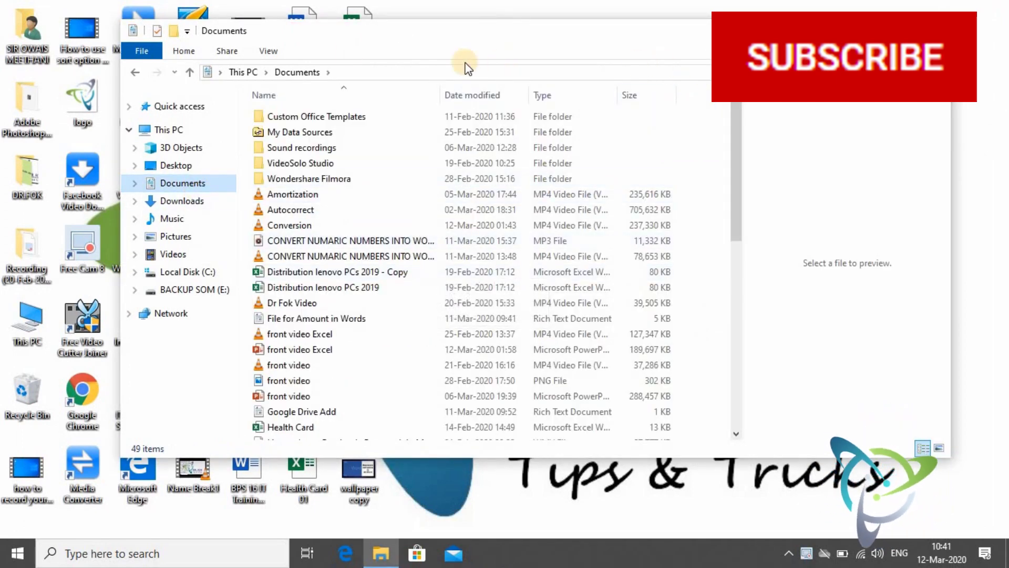
left_click(271, 52)
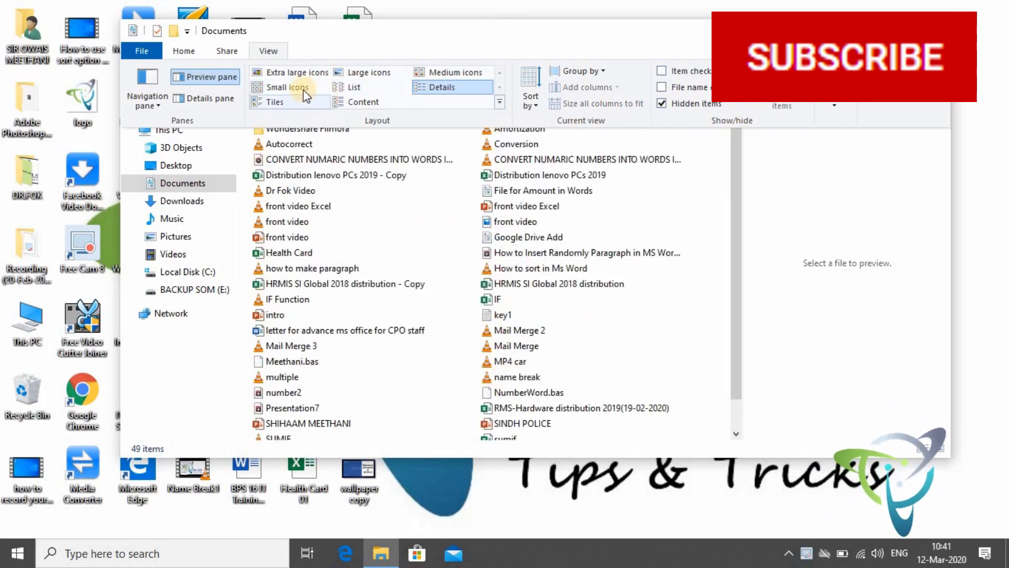
left_click(346, 72)
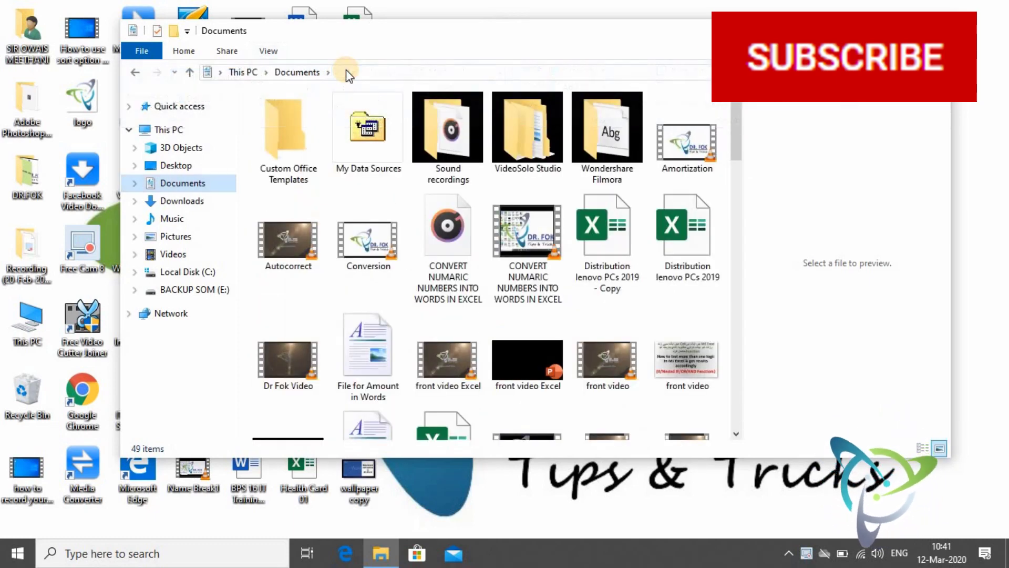
left_click(697, 238)
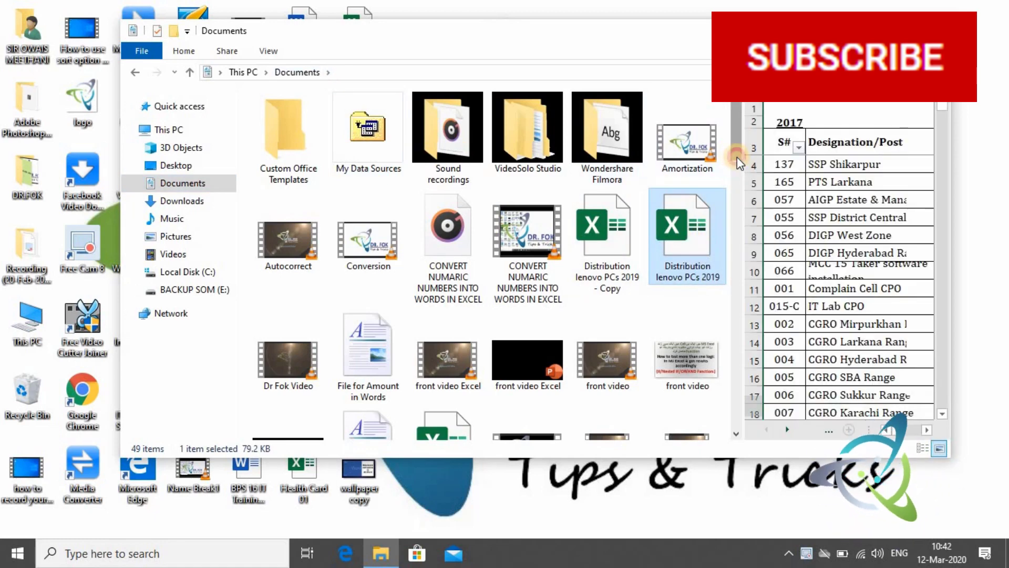
scroll(737, 157, "down", 2)
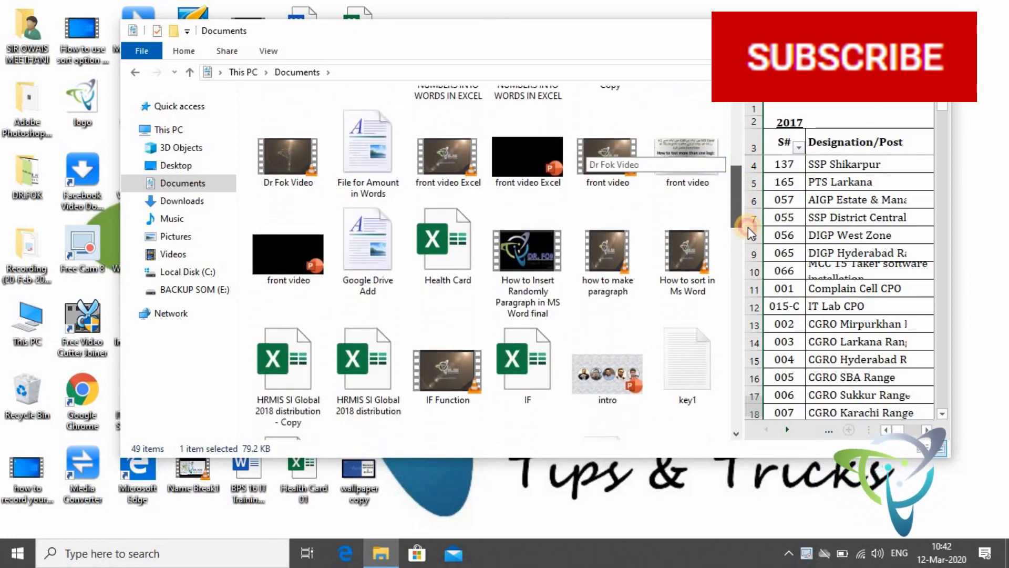
left_click_drag(740, 185, 771, 365)
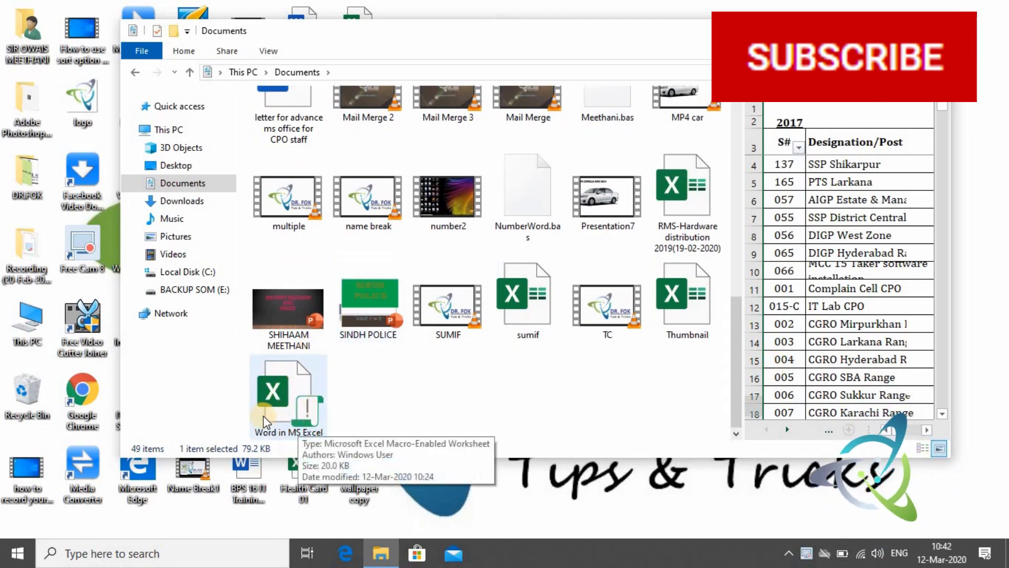
mouse_move(527, 300)
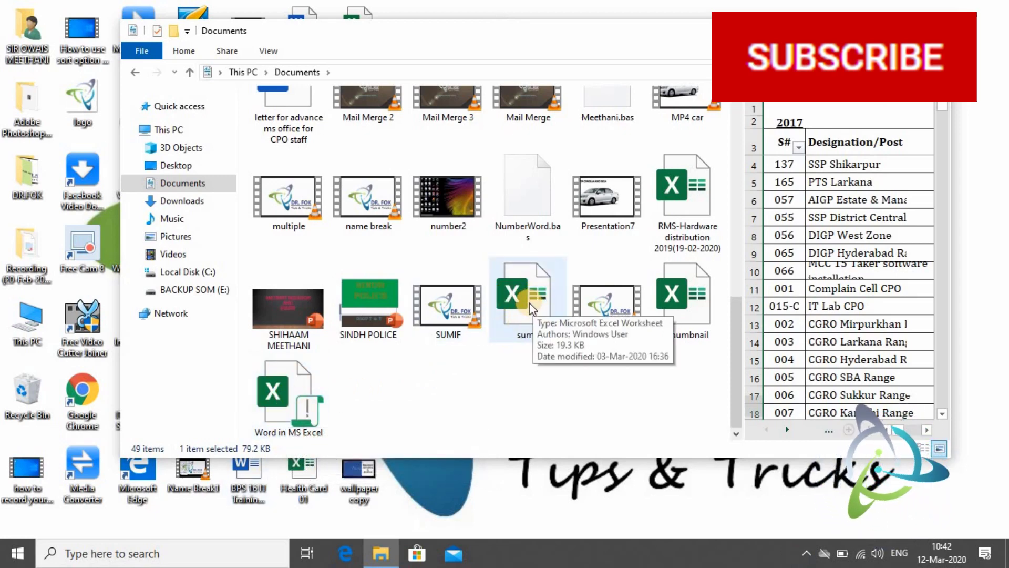
left_click(298, 406)
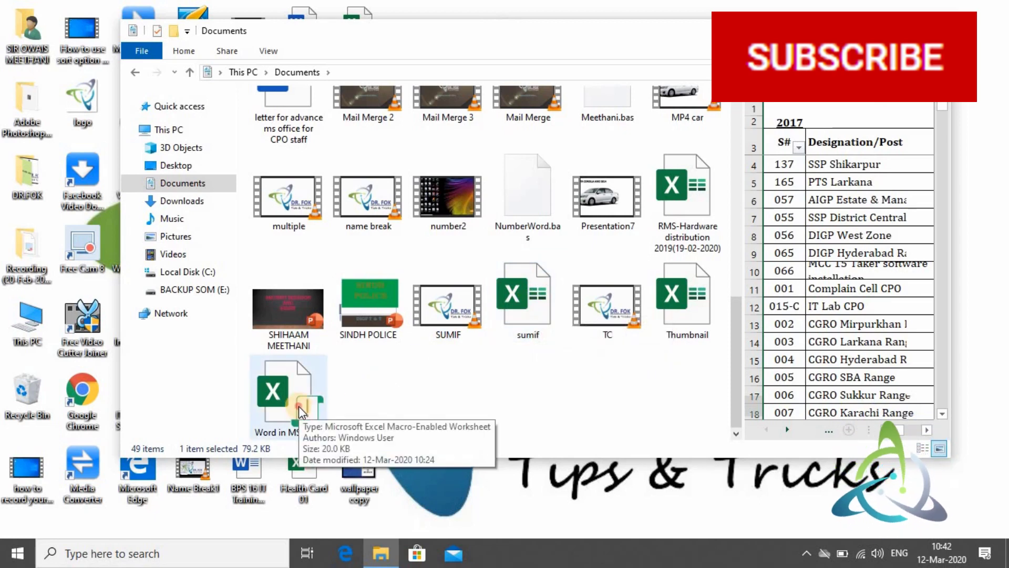
Open 'Word in MS Excel', maximize it, enable its macros, and move to cell H11
double_click(299, 406)
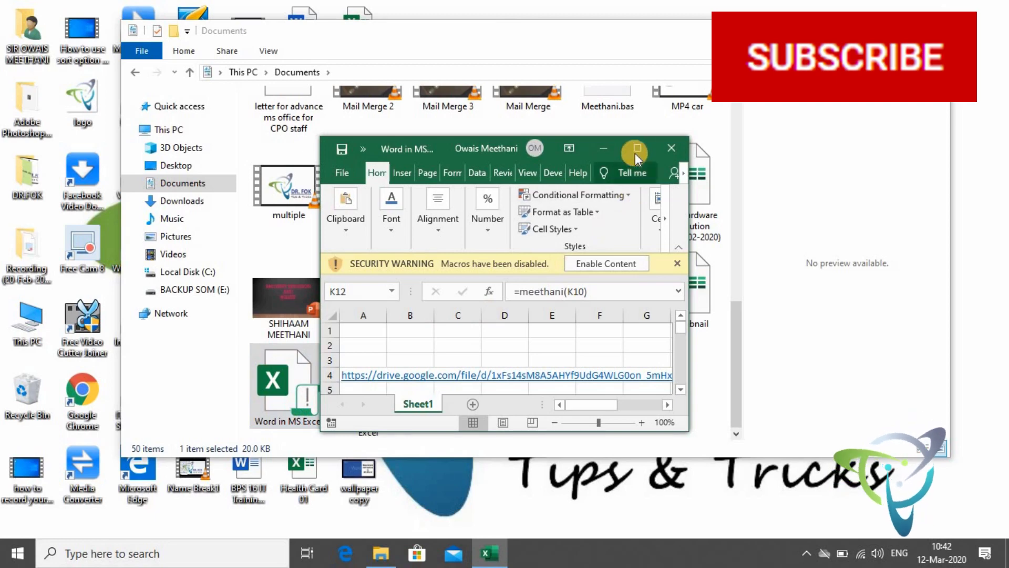
left_click(636, 154)
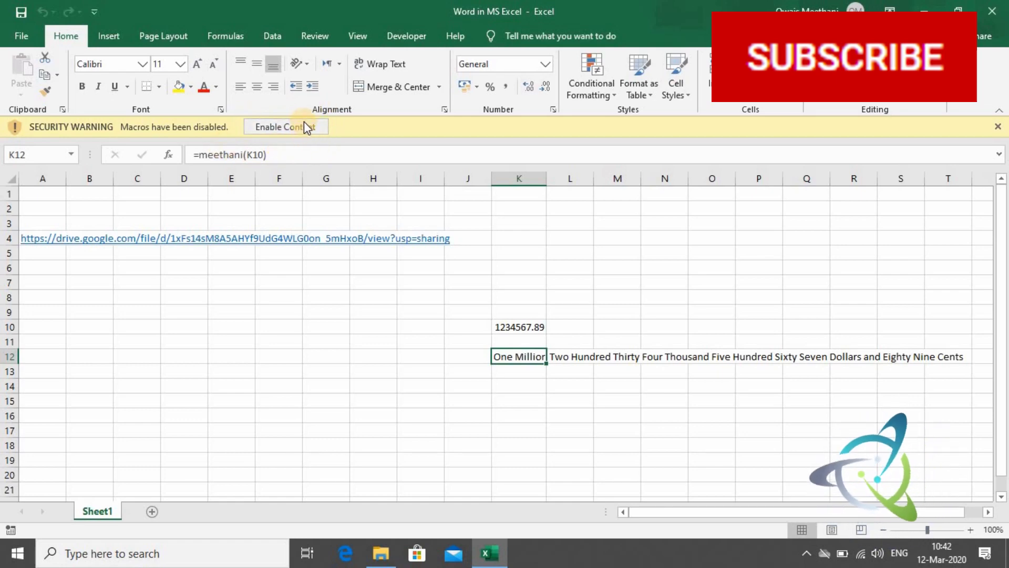
left_click(303, 123)
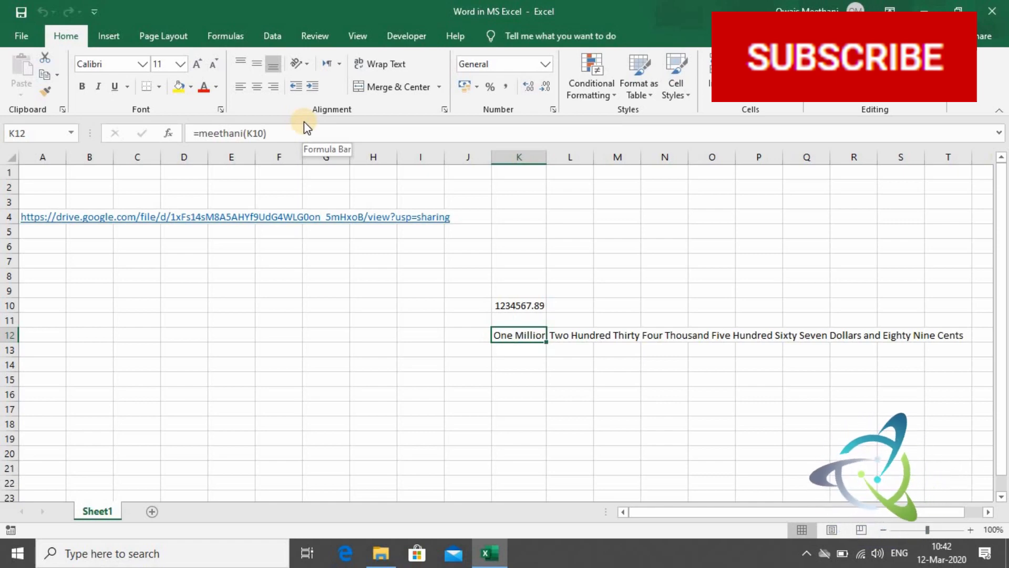
key("Down")
key("Left")
key("Left")
key("Left")
key("Up")
key("Up")
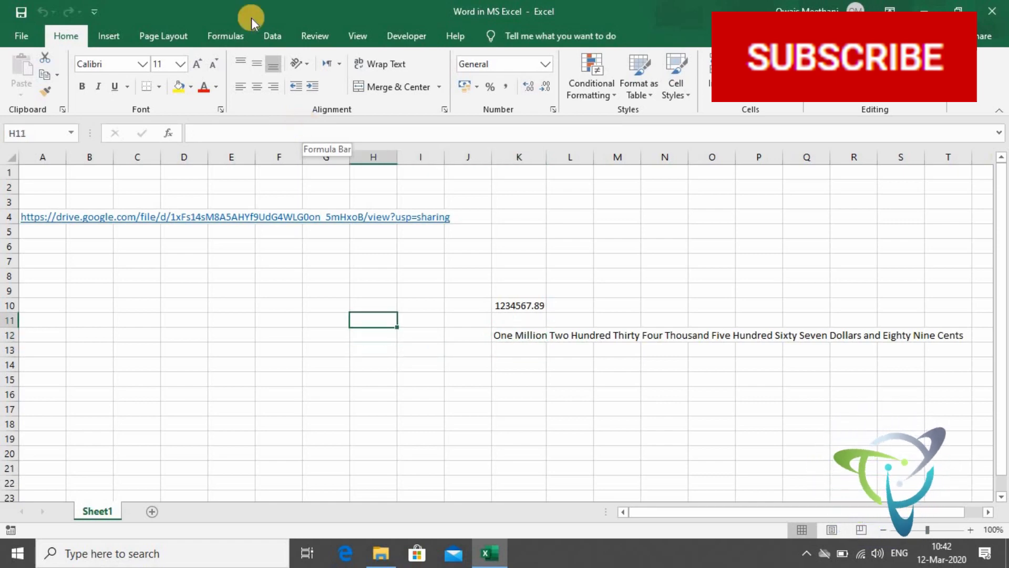
In the VBA editor, export Module1 with the meethani code to Documents as Excelwording.bas
left_click(393, 34)
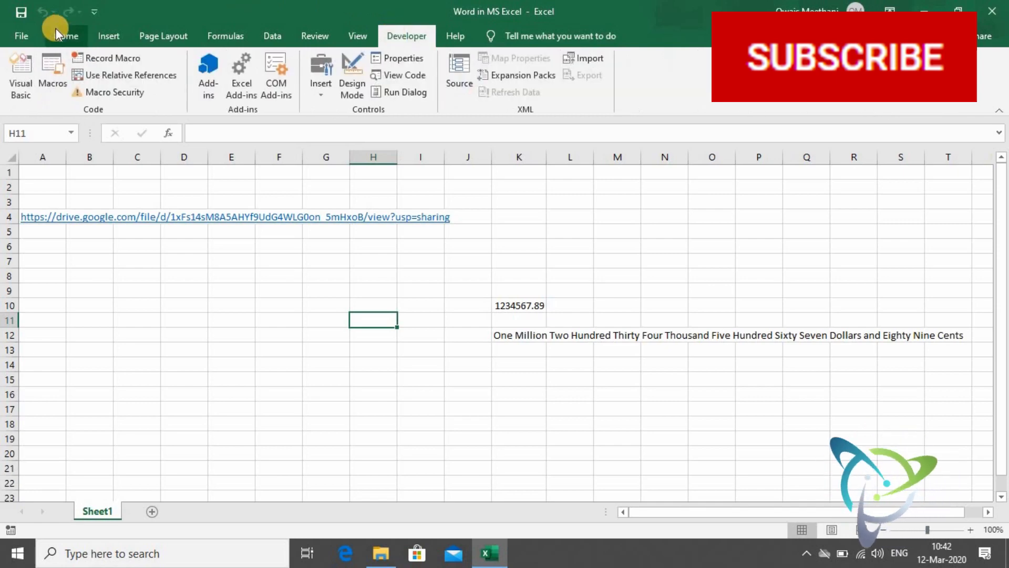
left_click(34, 62)
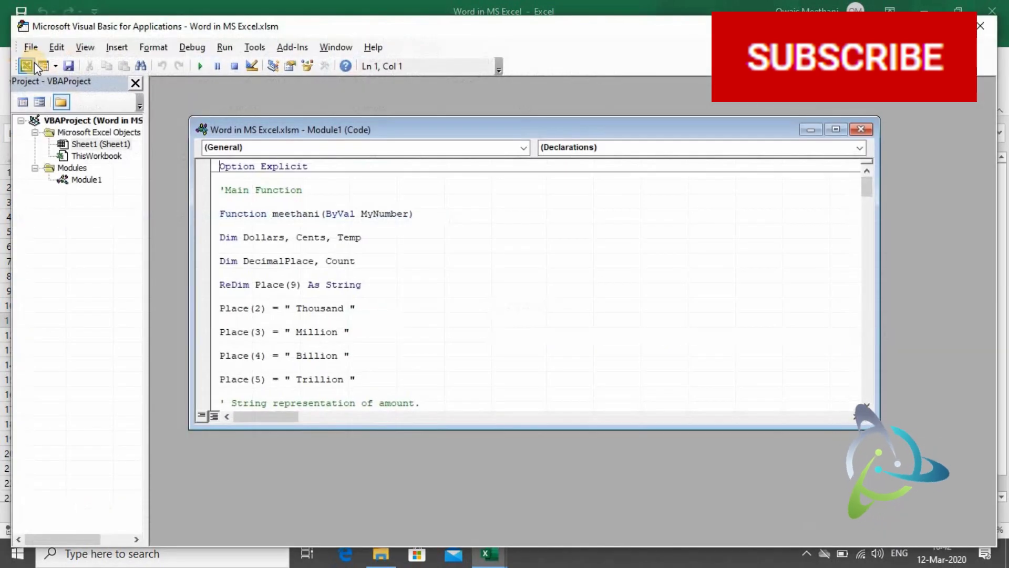
left_click(75, 177)
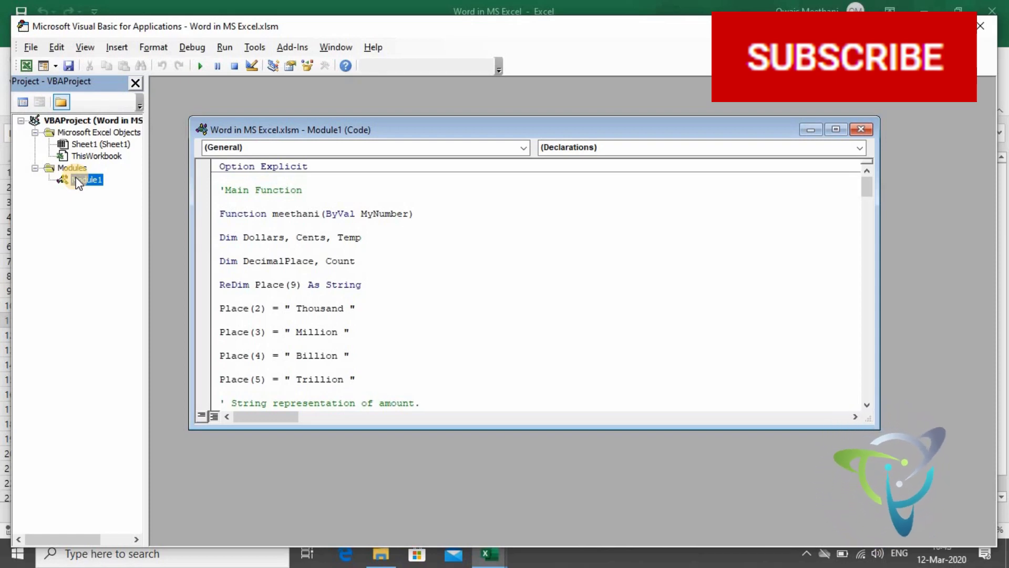
right_click(79, 182)
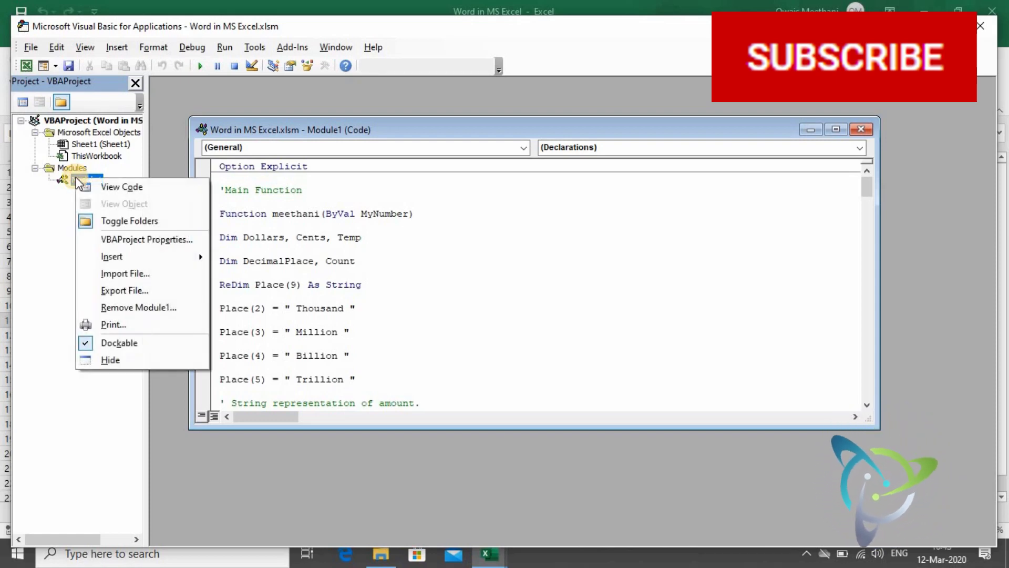
left_click(133, 290)
type("Excel")
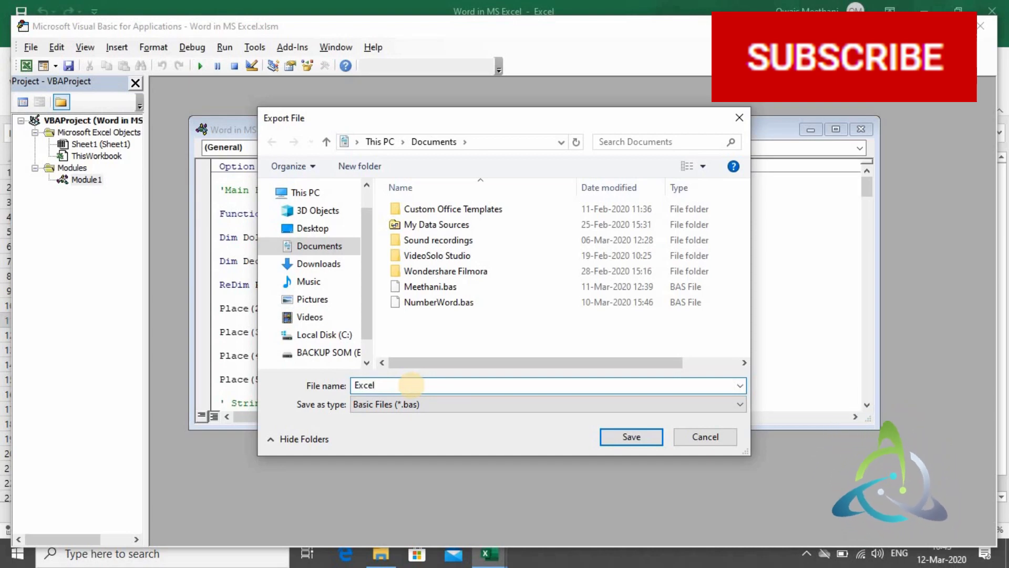
type("wording")
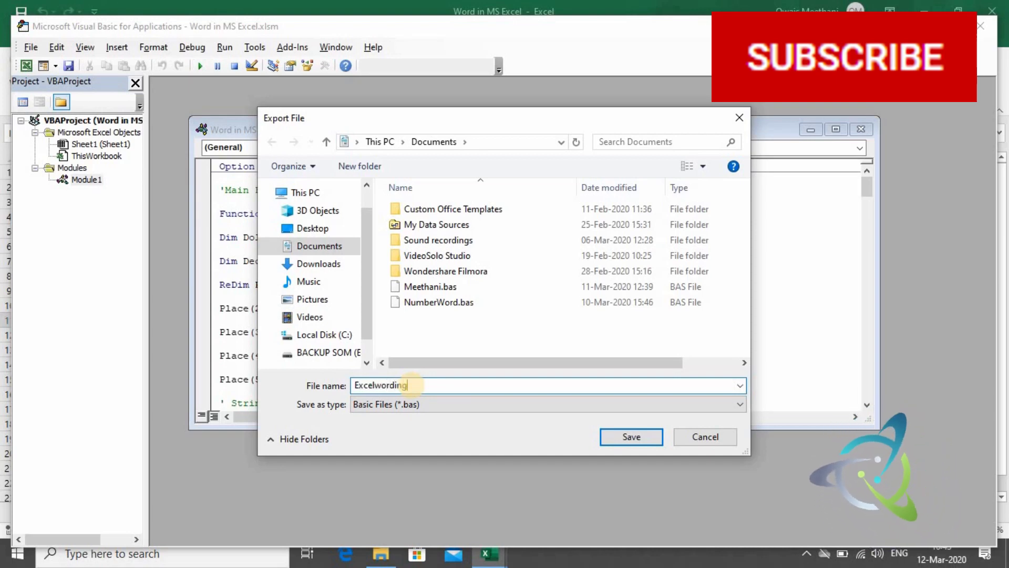
left_click(619, 443)
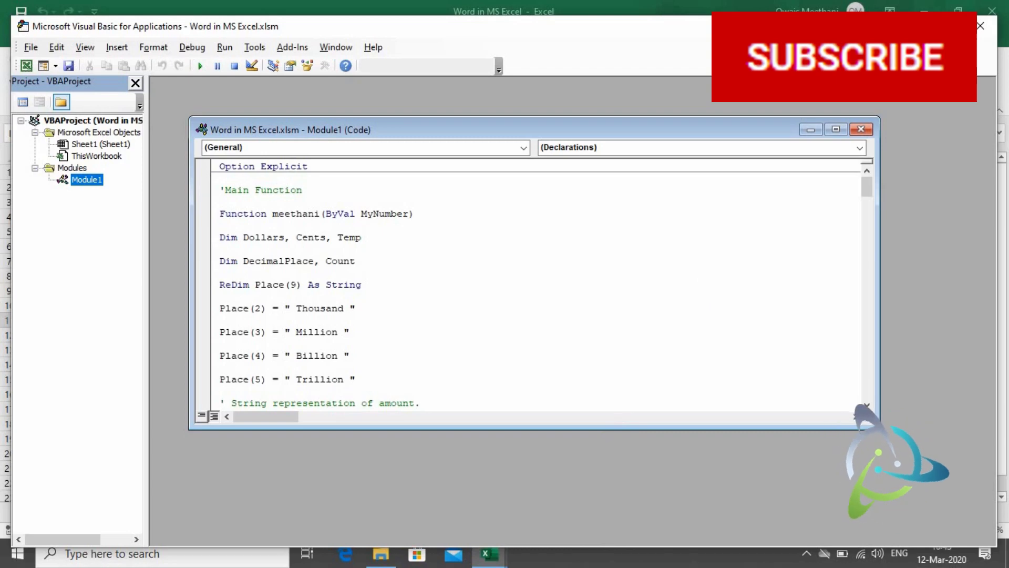
Create a new blank workbook, Book1, and maximize its window
key("alt+F11")
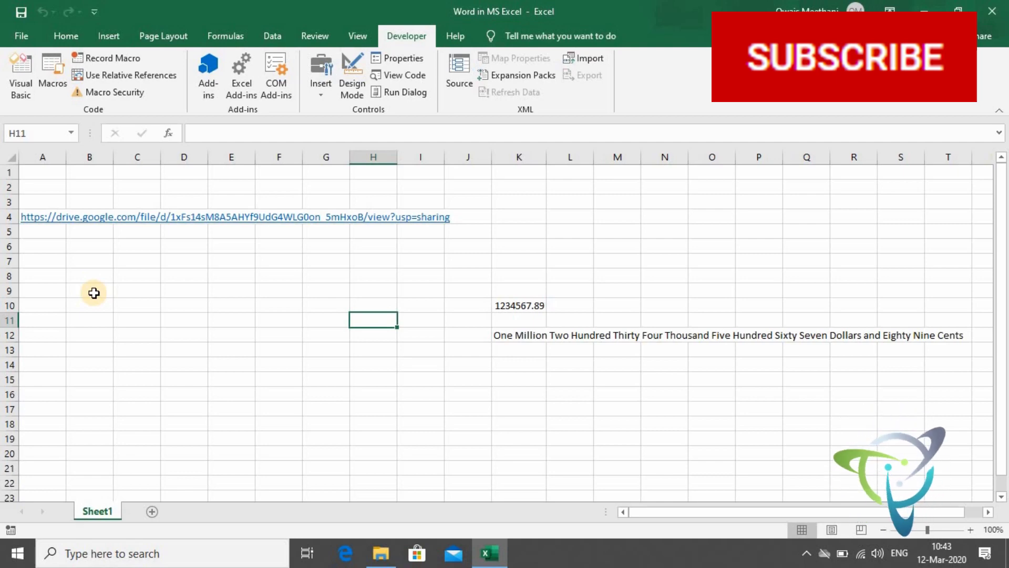
key("ctrl+n")
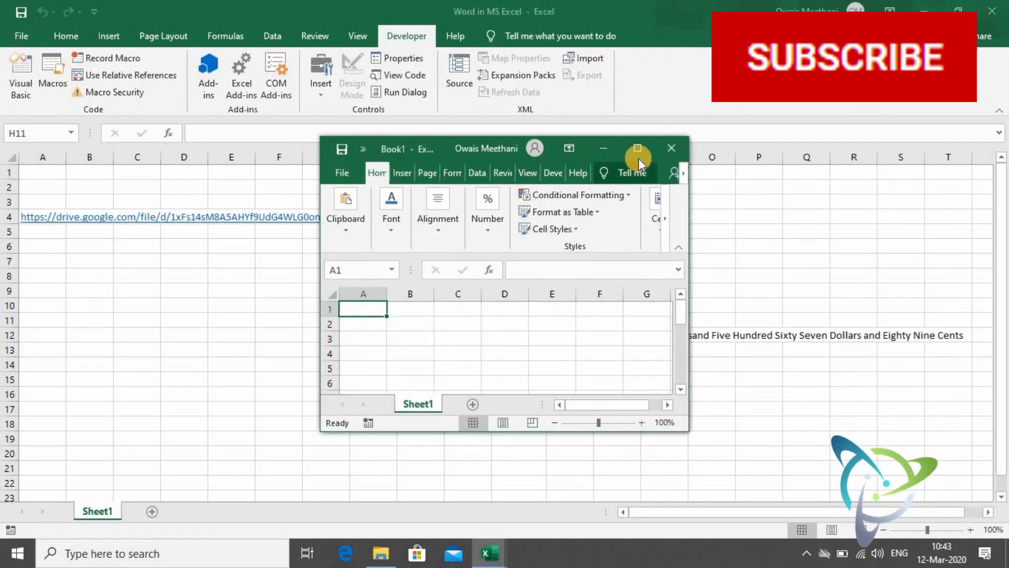
left_click(638, 154)
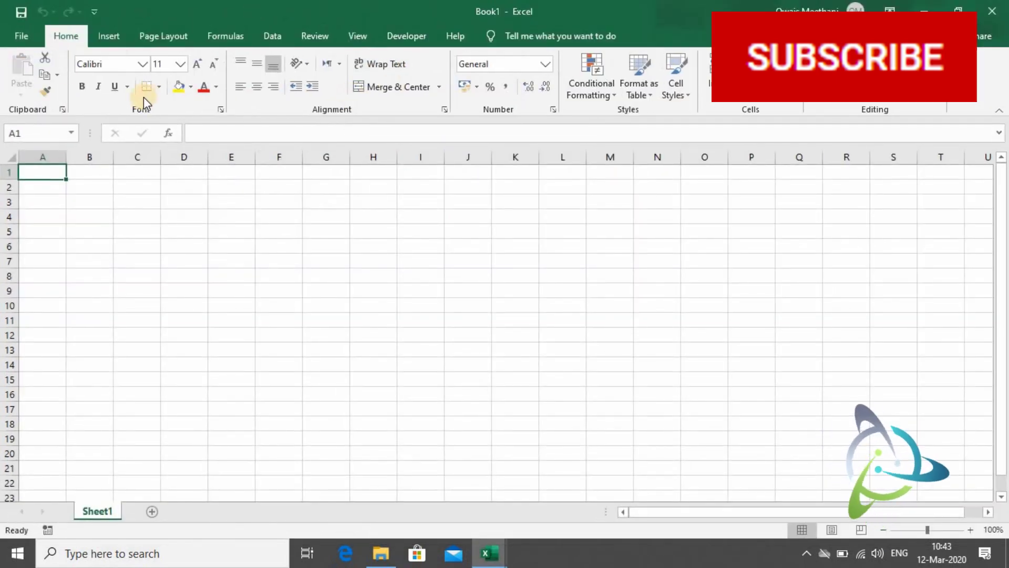
left_click(16, 36)
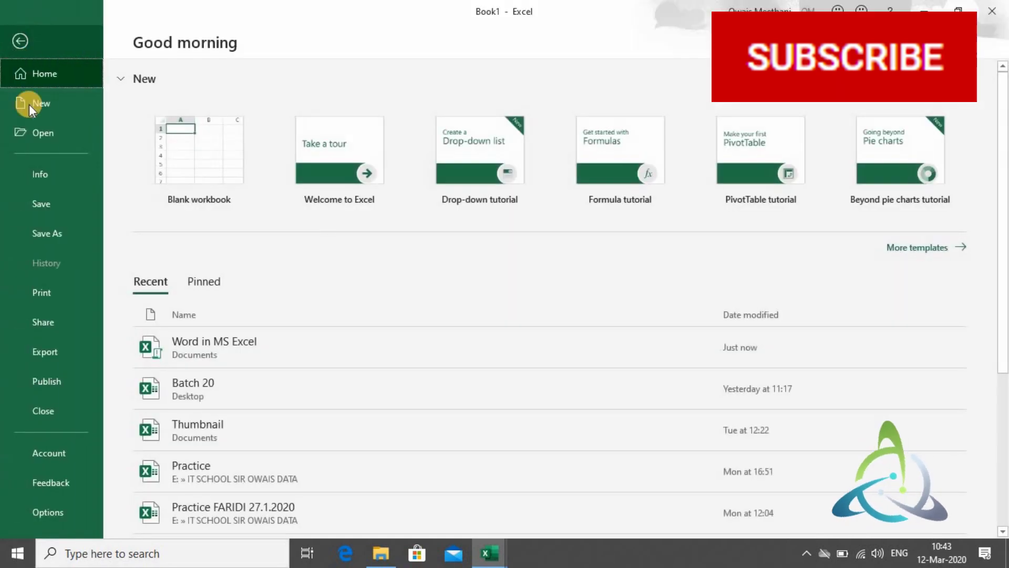
left_click(20, 40)
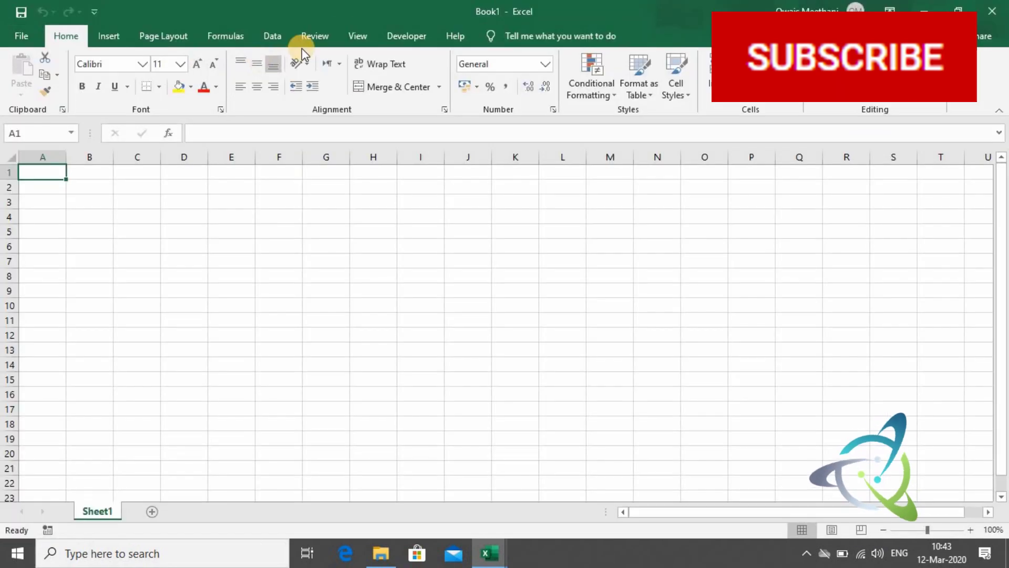
Import Excelwording.bas into Book1's VBA project as Module1, then return to the worksheet
left_click(405, 33)
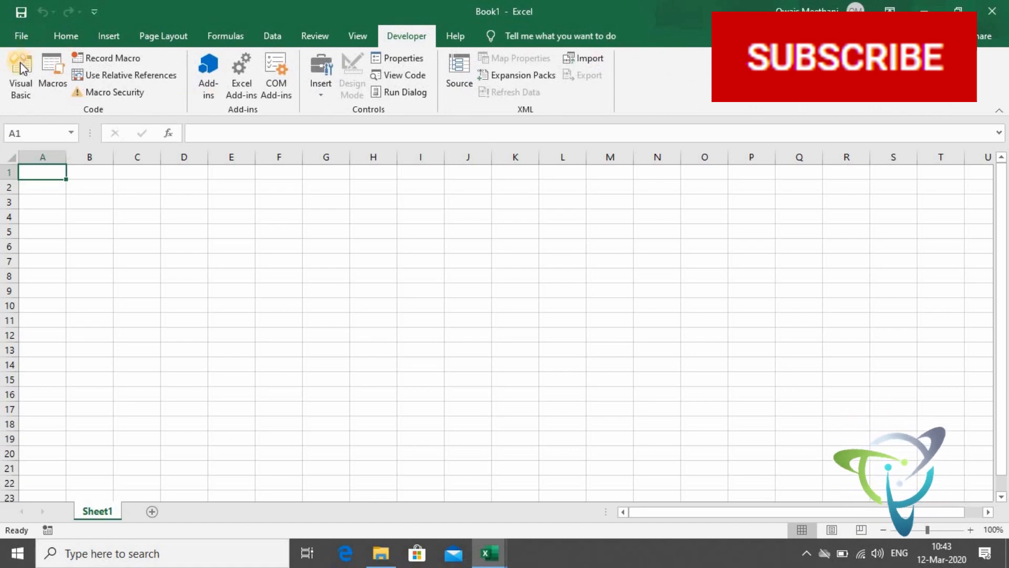
left_click(22, 68)
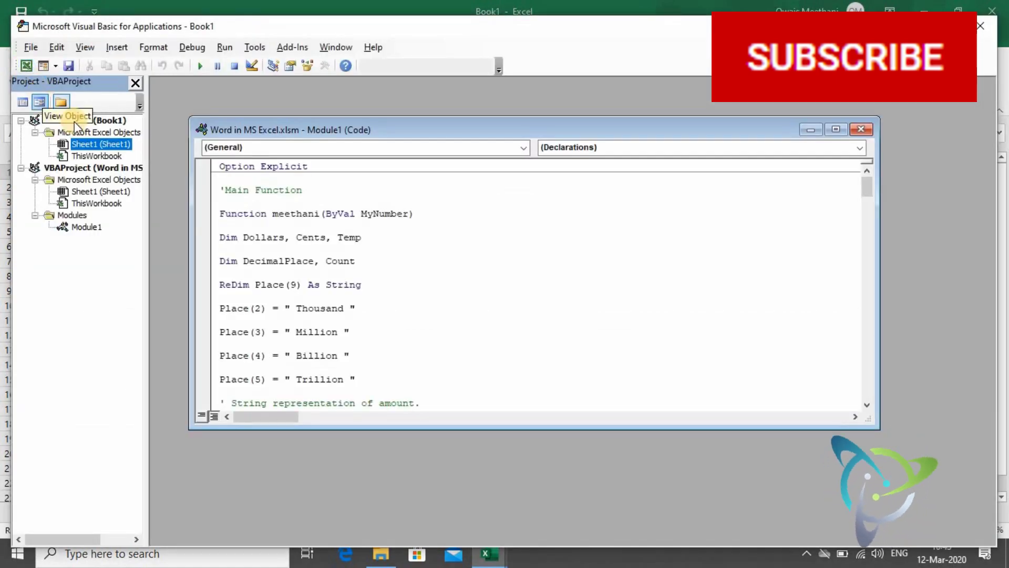
right_click(82, 155)
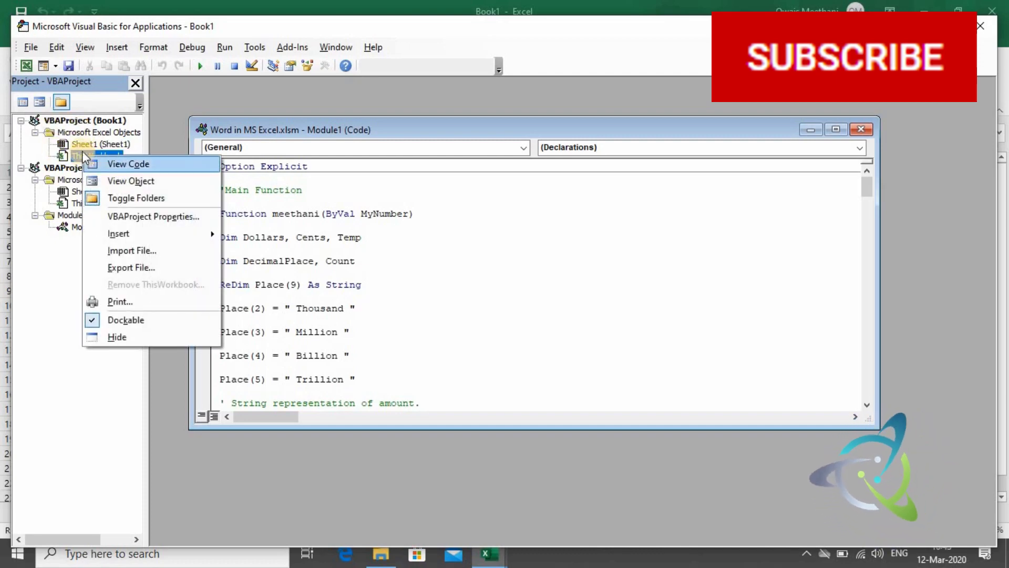
left_click(142, 251)
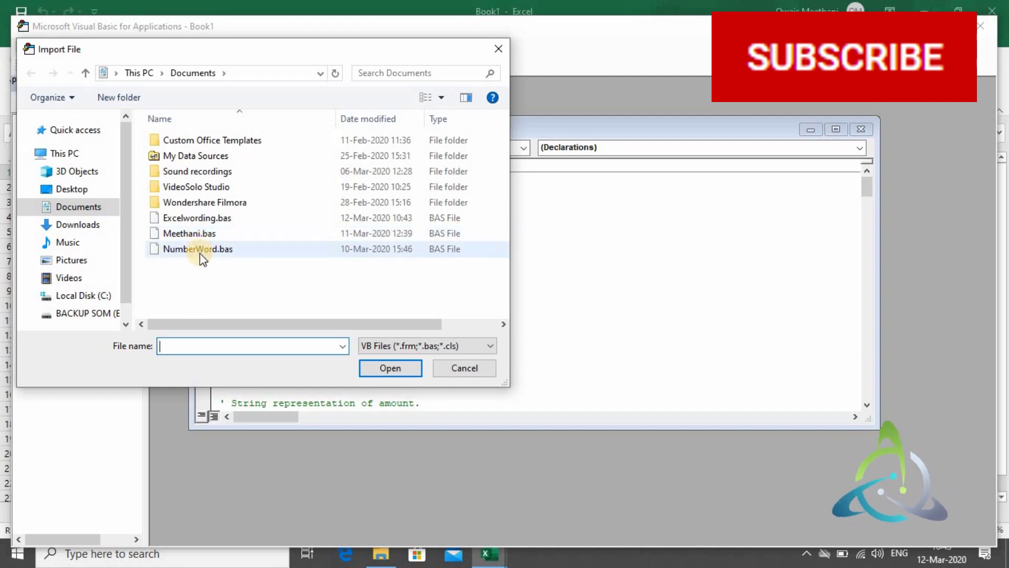
left_click(206, 217)
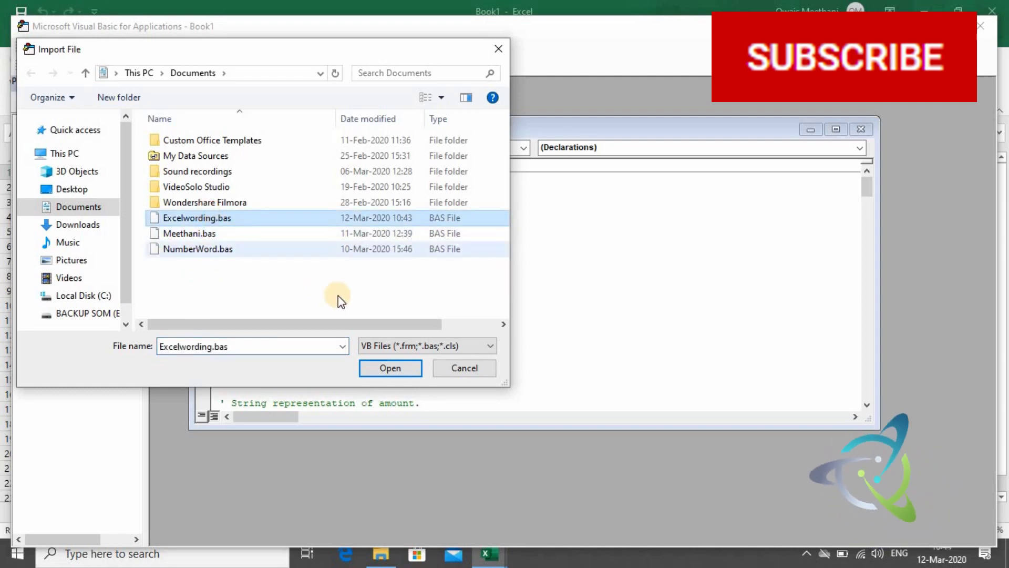
left_click(382, 371)
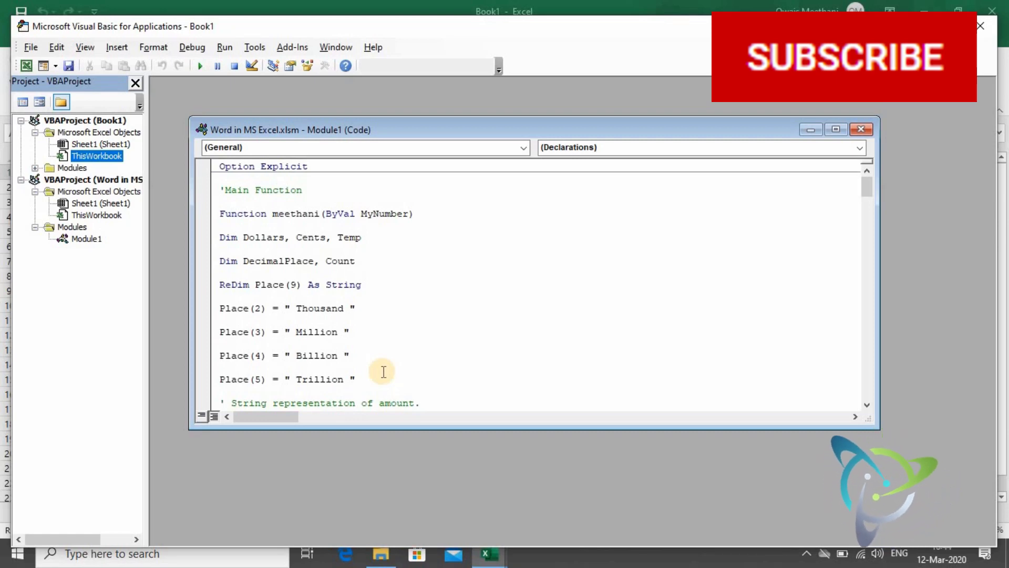
left_click(35, 169)
left_click(68, 181)
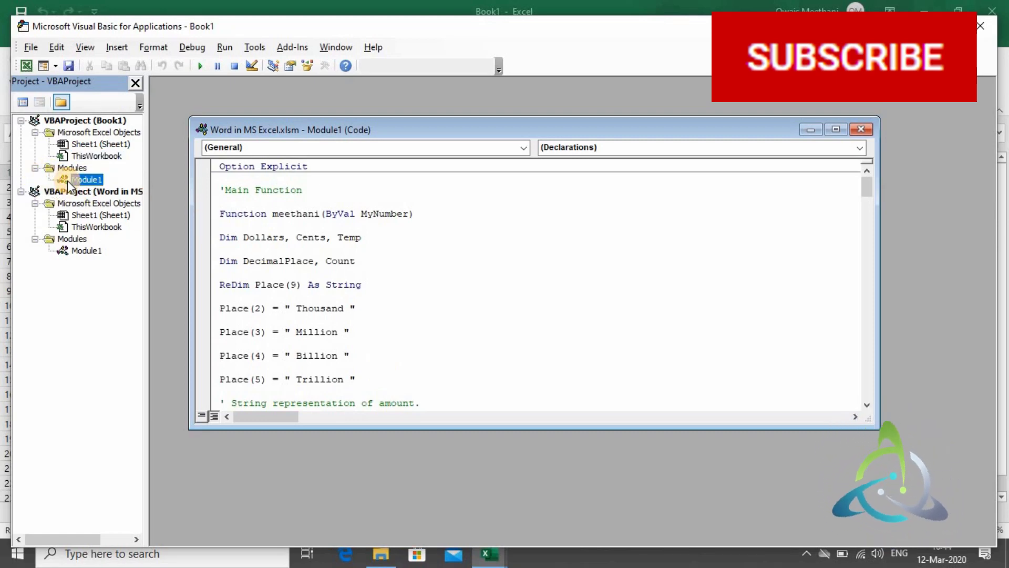
key("alt+F11")
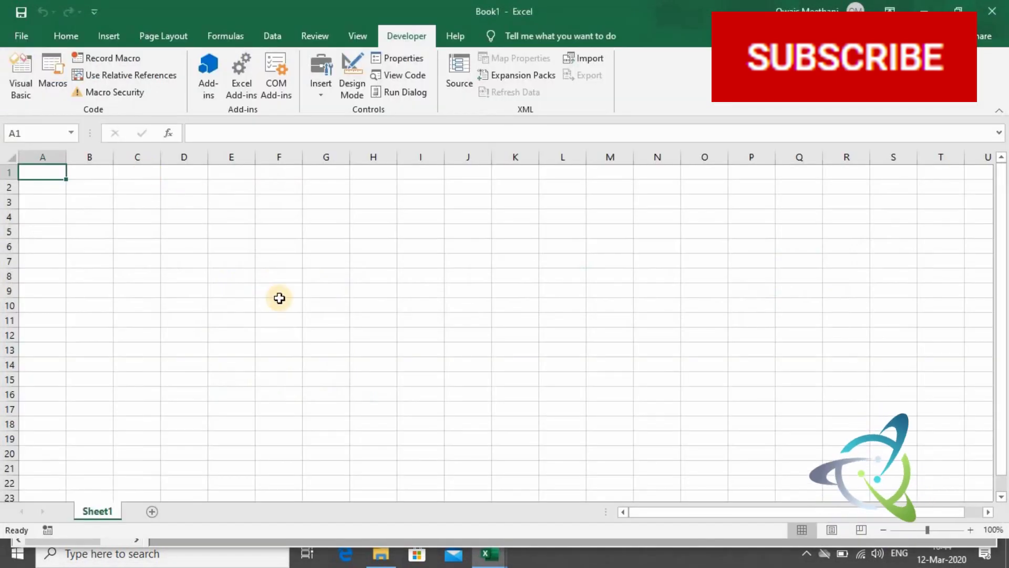
Enter the number 123 in cell G3
key("Down")
key("Down")
key("Right")
key("Right")
key("Right")
key("Right")
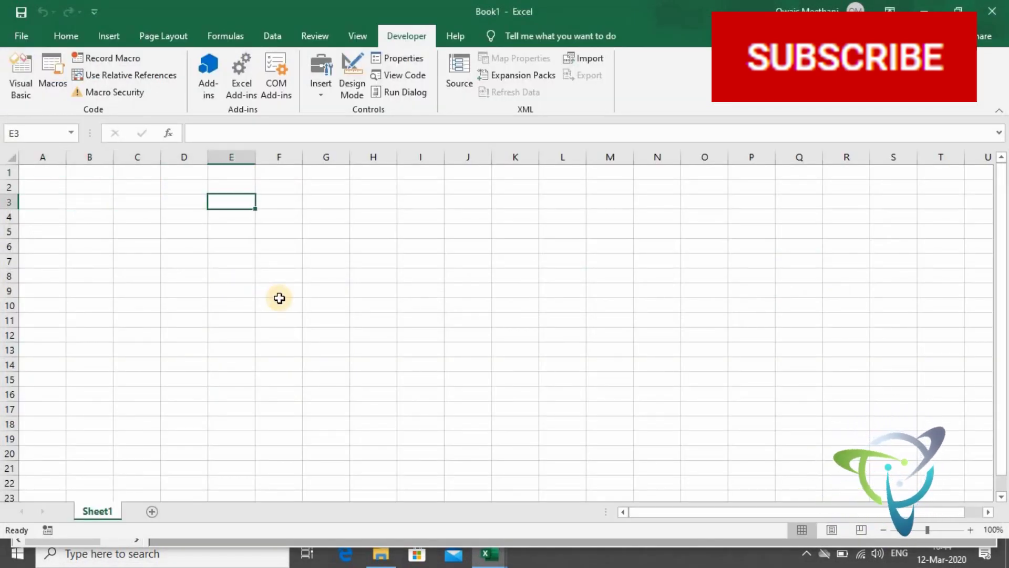
key("Right")
key("Right")
type("123")
key("Return")
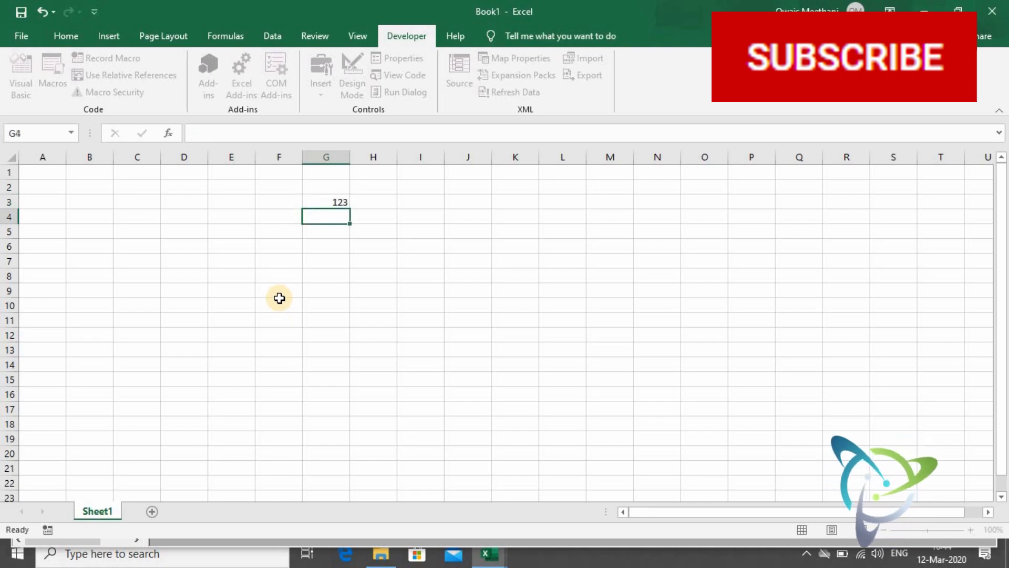
Enter =meethani(G3) in G4 to show One Hundred Twenty Three Dollars and No Cents
type("=m")
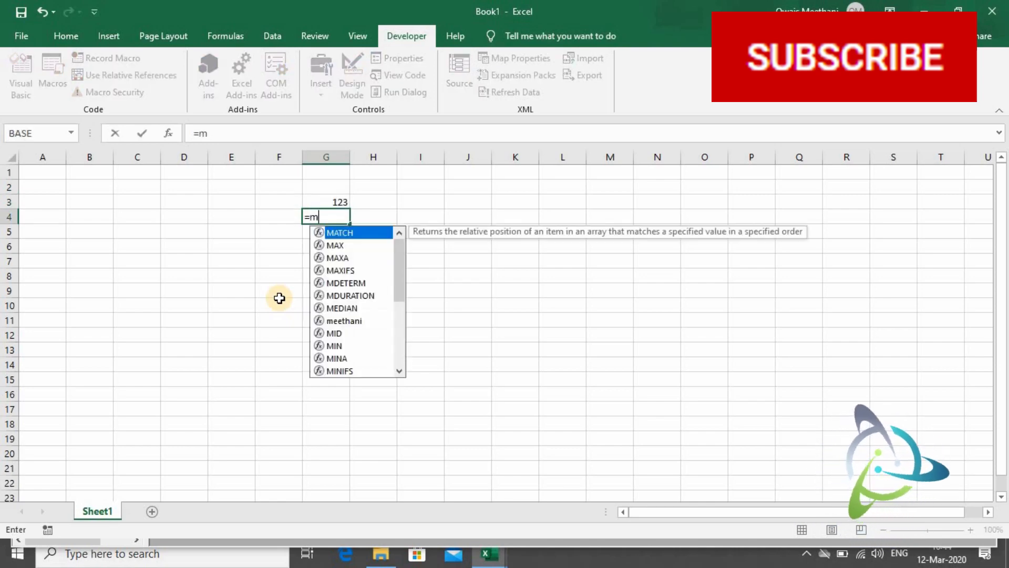
type("eethai")
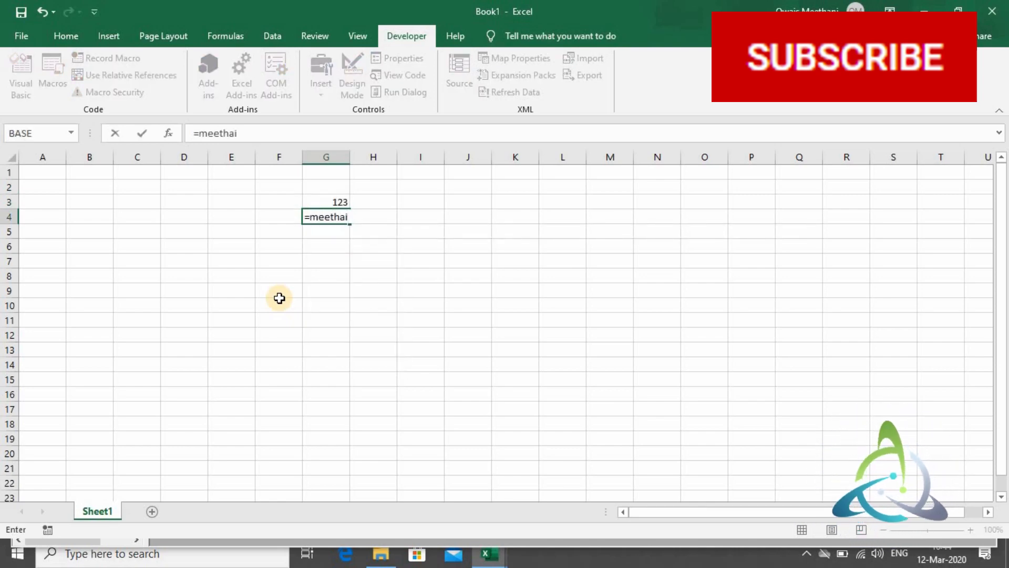
key("BackSpace")
key("Tab")
key("Up")
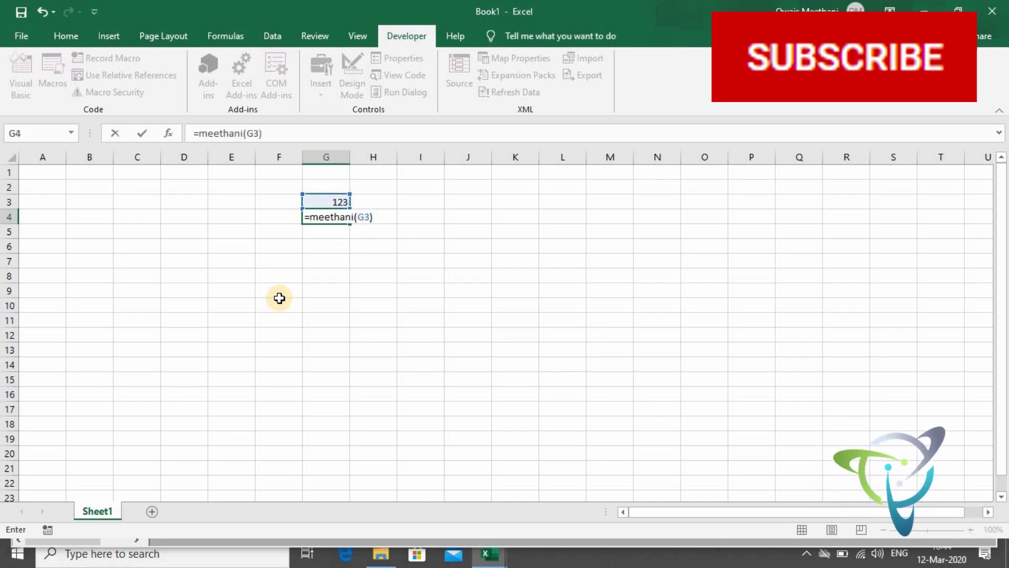
key("Return")
key("Up")
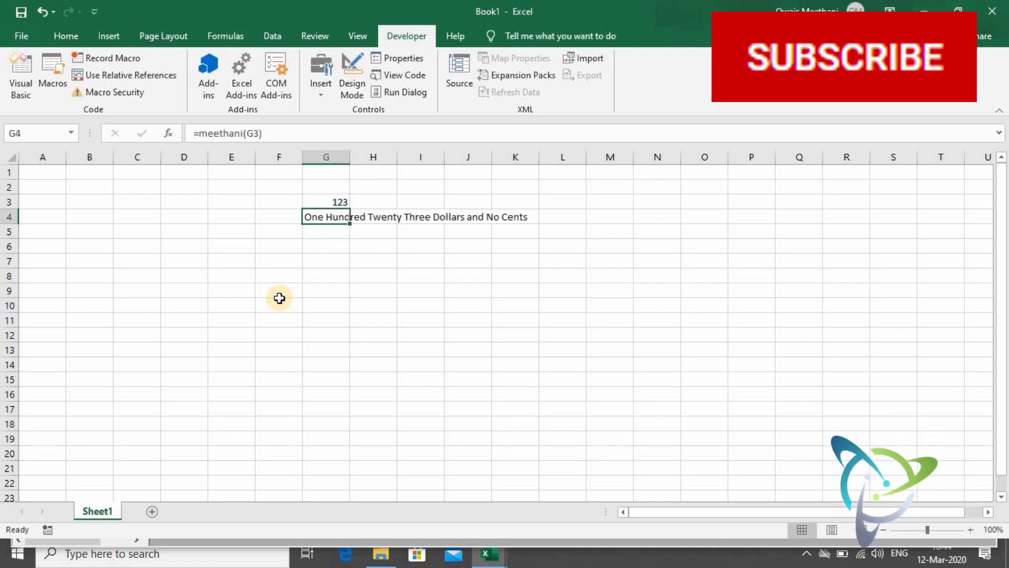